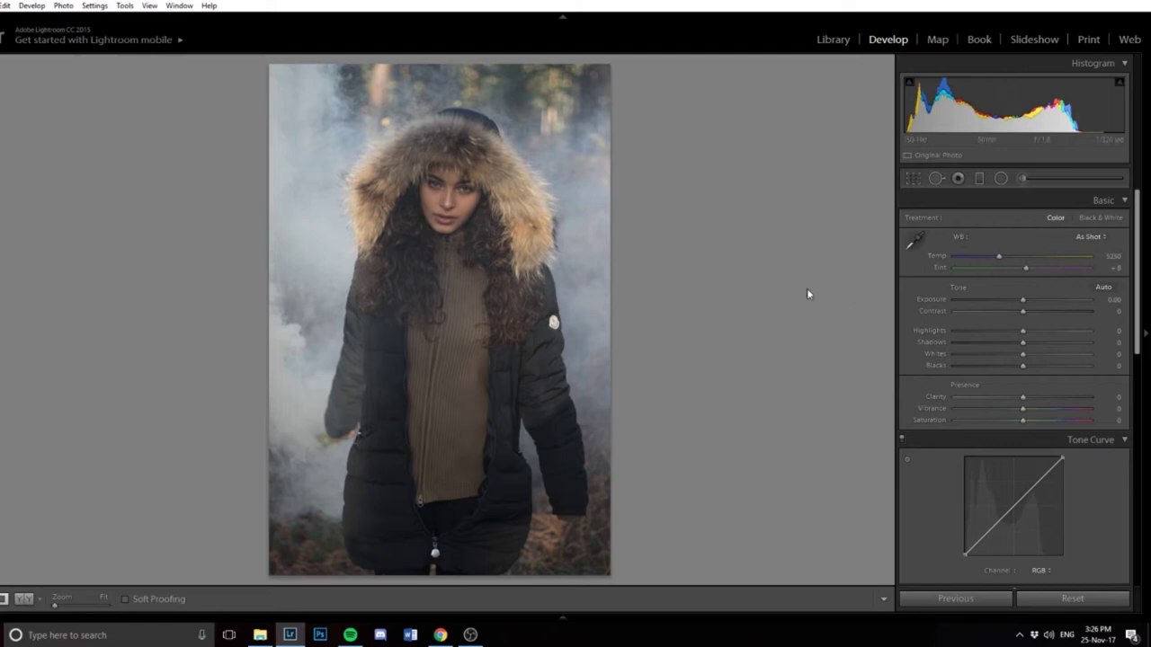
Raise the photo's Exposure to +1.00, inspecting the woman's face at 1:1
left_click(453, 202)
left_click_drag(475, 167, 495, 225)
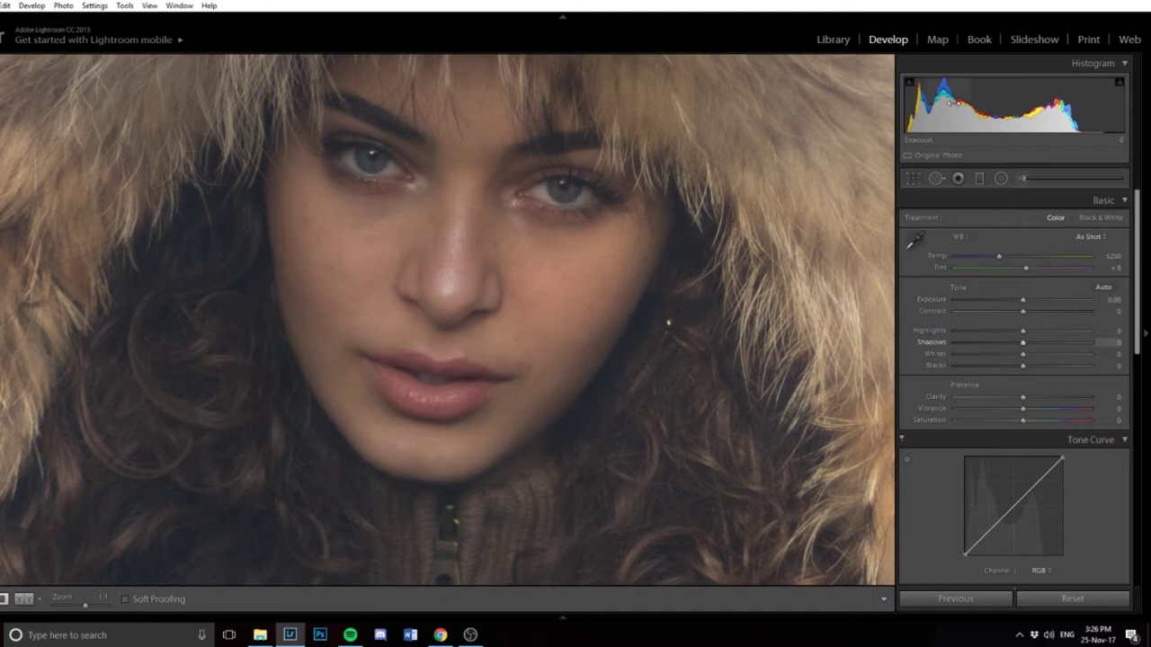
left_click(641, 205)
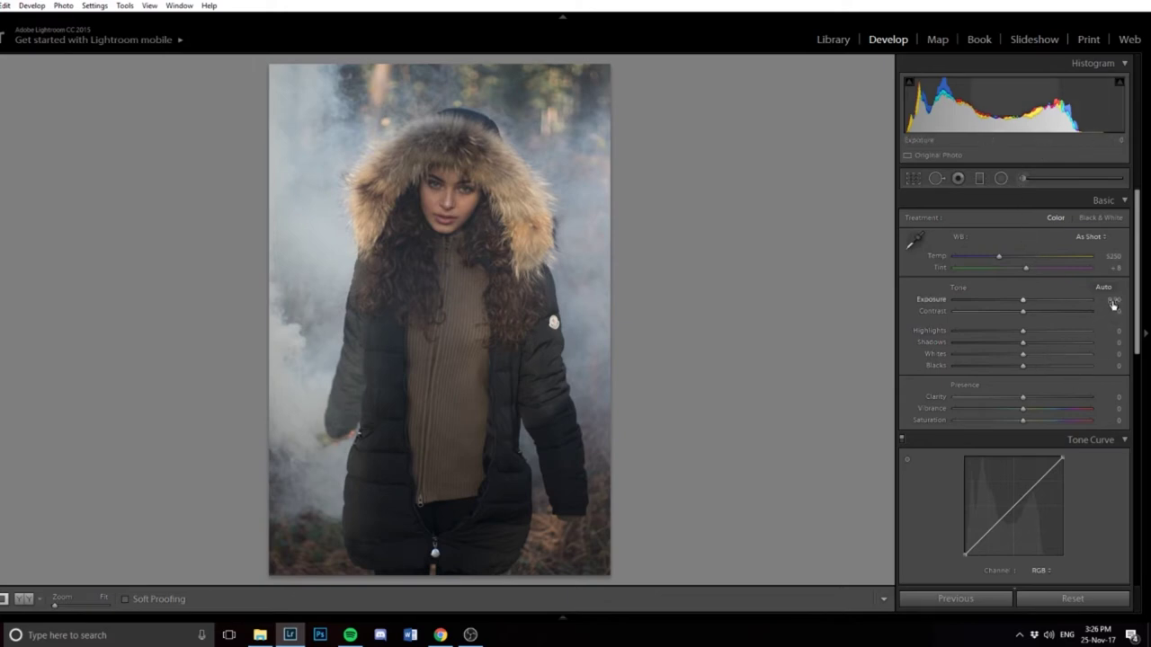
left_click_drag(1115, 304, 1135, 304)
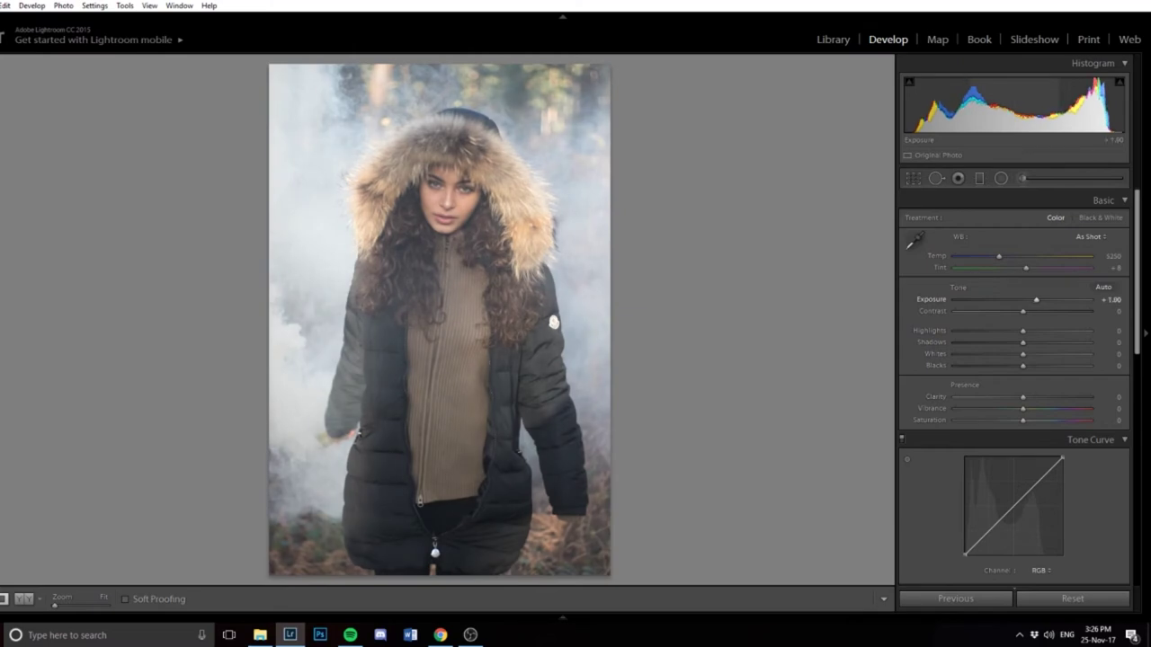
left_click(452, 191)
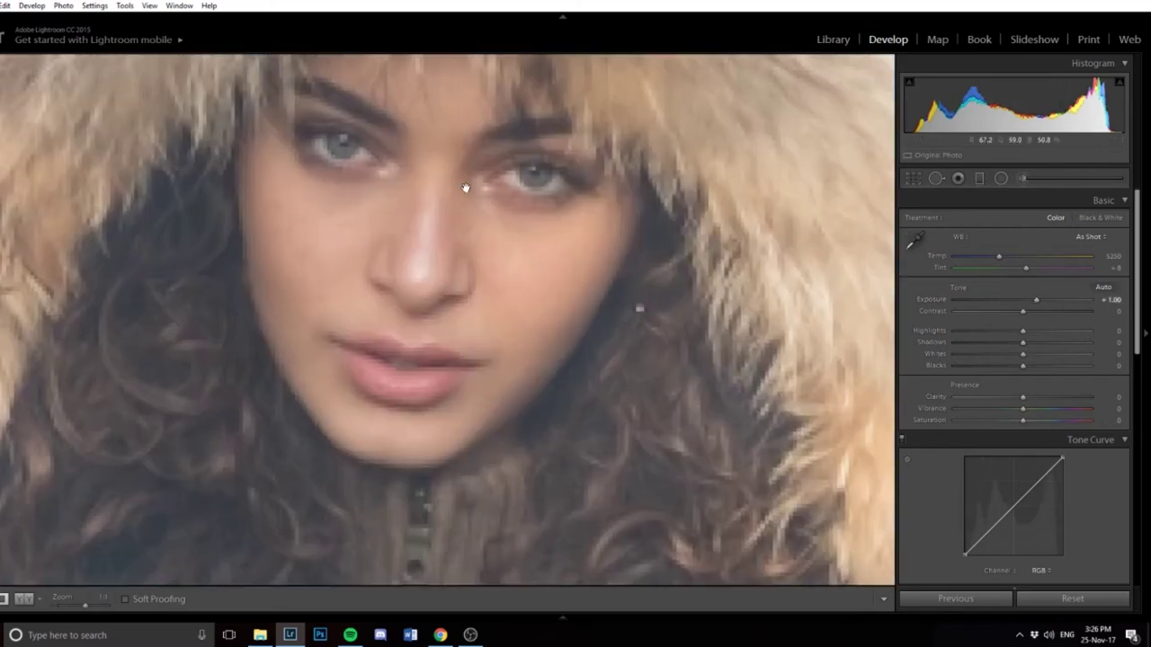
left_click_drag(462, 188, 488, 198)
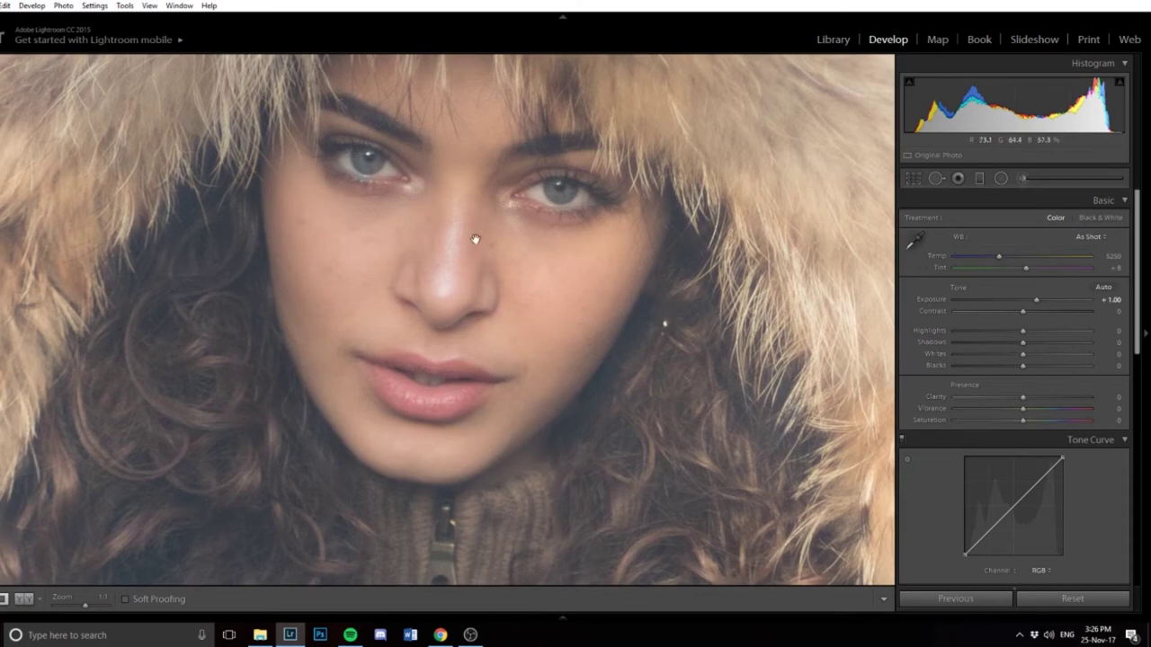
left_click(547, 257)
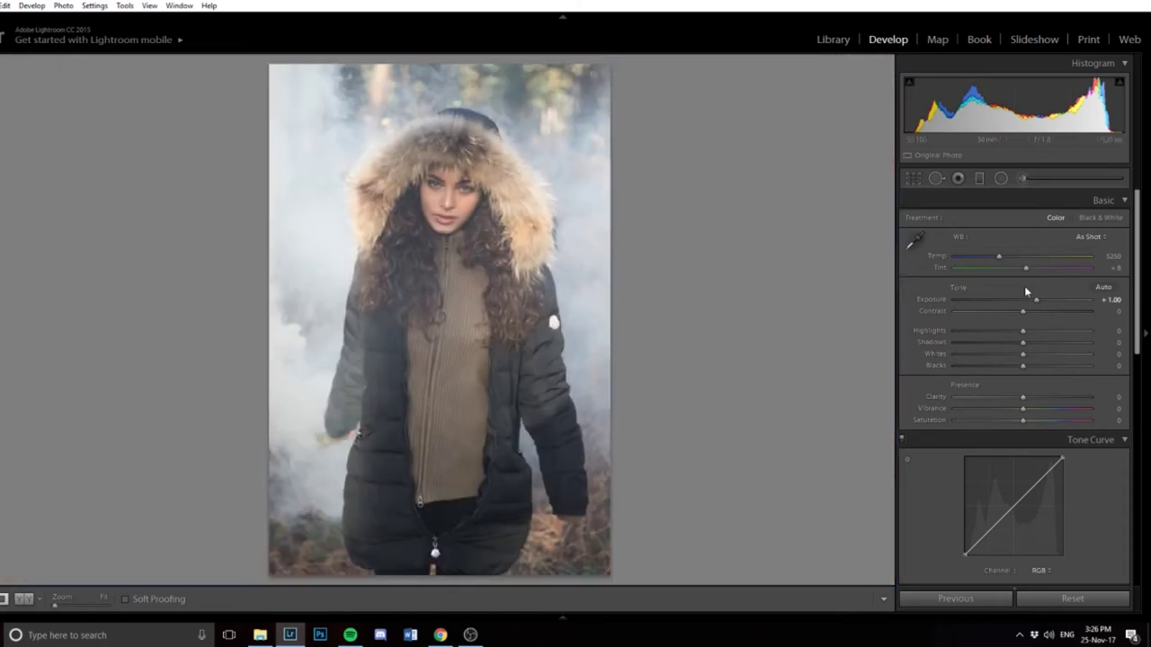
Warm the photo by setting the white balance temperature to 6150
left_click(1118, 259)
left_click(1113, 257)
type("6250")
key("Return")
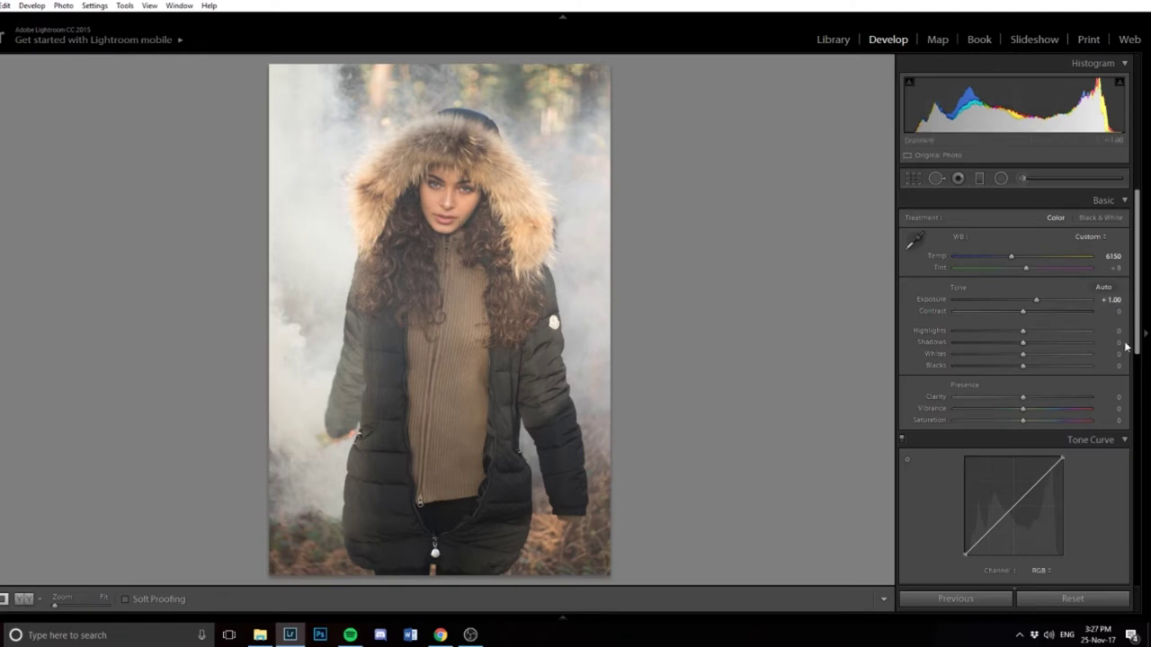
Try Highlights at +17, check the smoke and fur hood up close, and settle on -10
mouse_move(1117, 334)
left_mouse_down()
mouse_move(1089, 334)
mouse_move(1143, 335)
mouse_move(1103, 335)
mouse_move(1130, 335)
left_mouse_up()
left_click(315, 209)
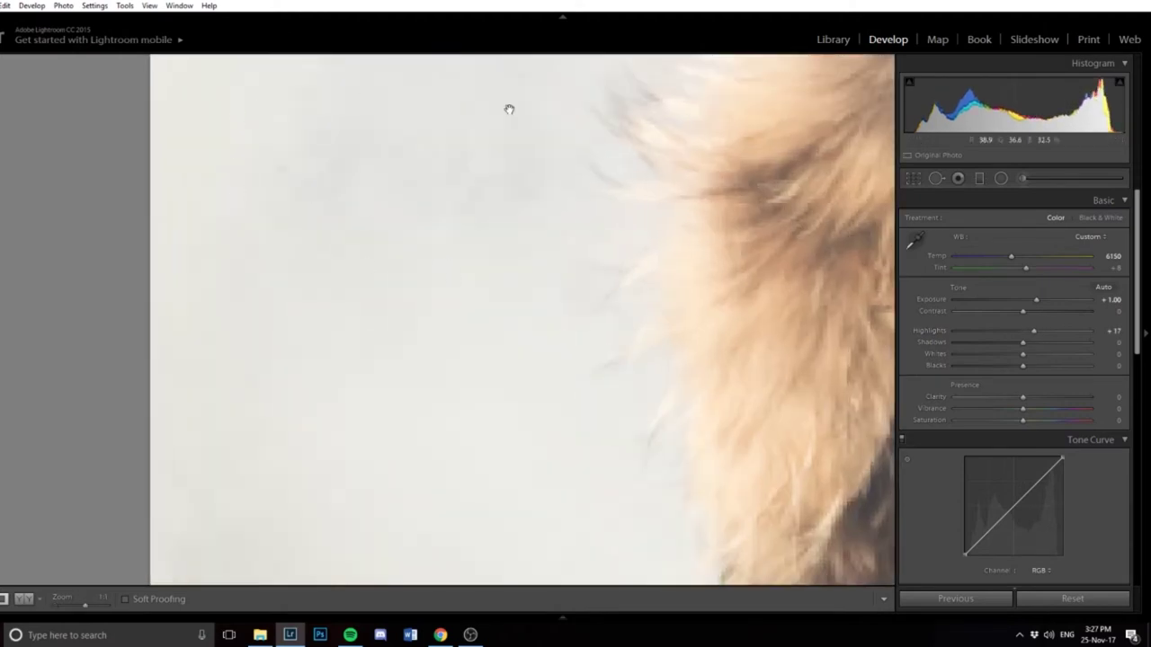
left_click(554, 242)
left_click(551, 243)
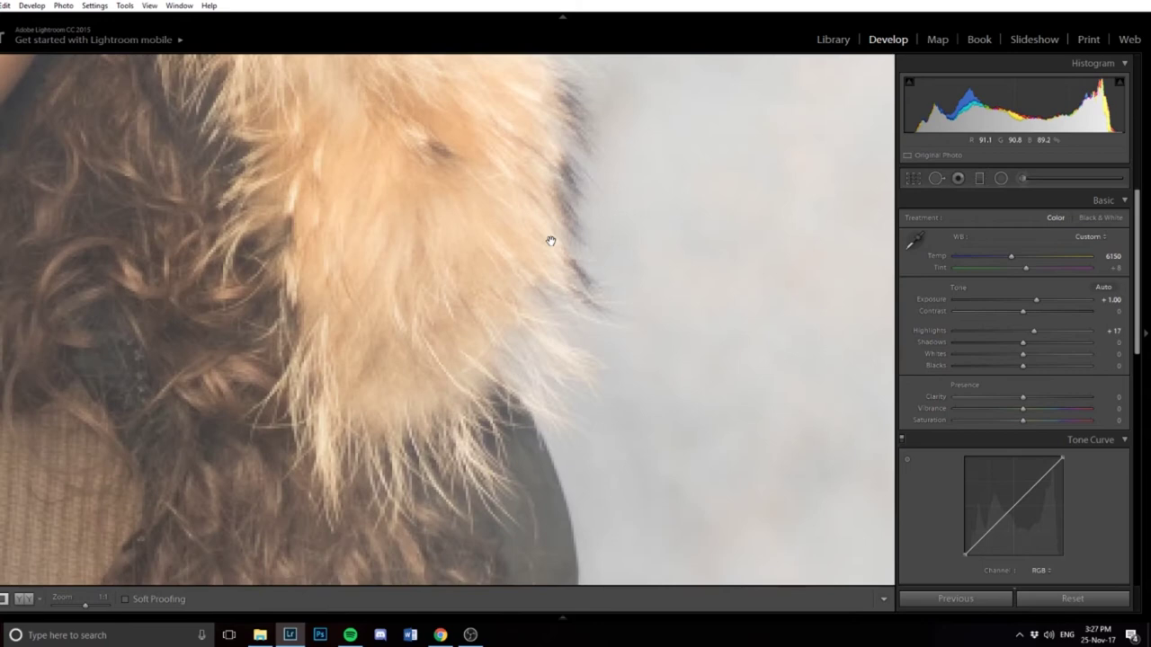
left_click(576, 245)
left_click(589, 246)
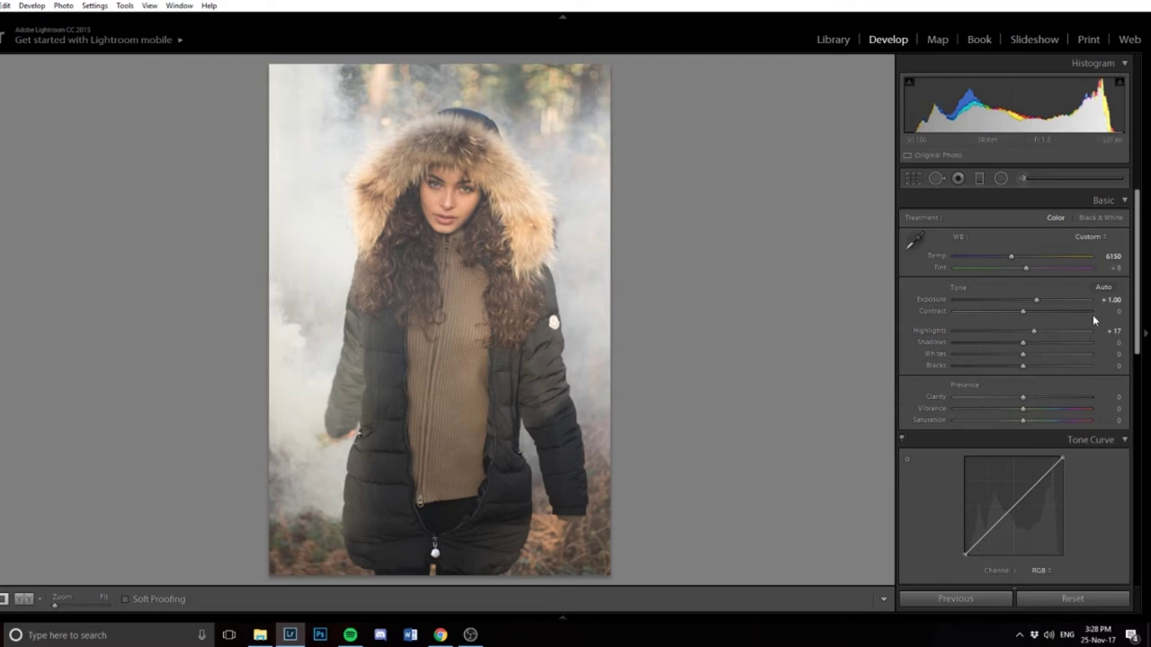
mouse_move(1115, 332)
left_mouse_down()
mouse_move(1093, 332)
mouse_move(1109, 335)
left_mouse_up()
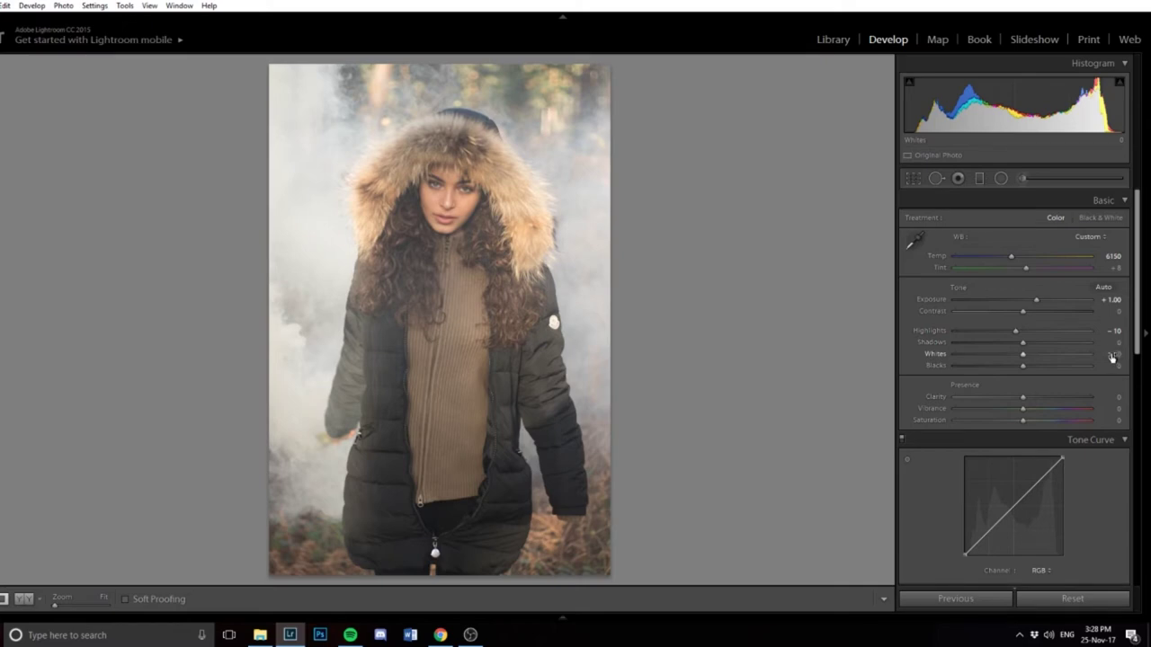
Compare lower and higher Whites values, set Whites to +64, and inspect the face up close
left_click_drag(1113, 358, 604, 378)
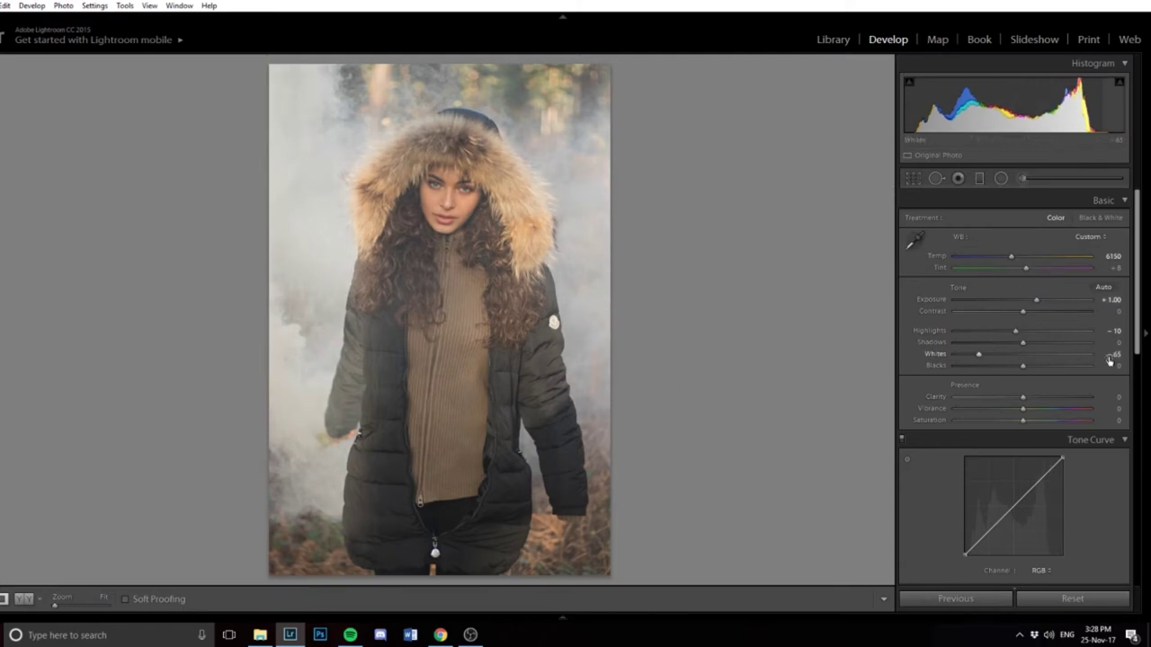
left_click_drag(1110, 360, 1150, 354)
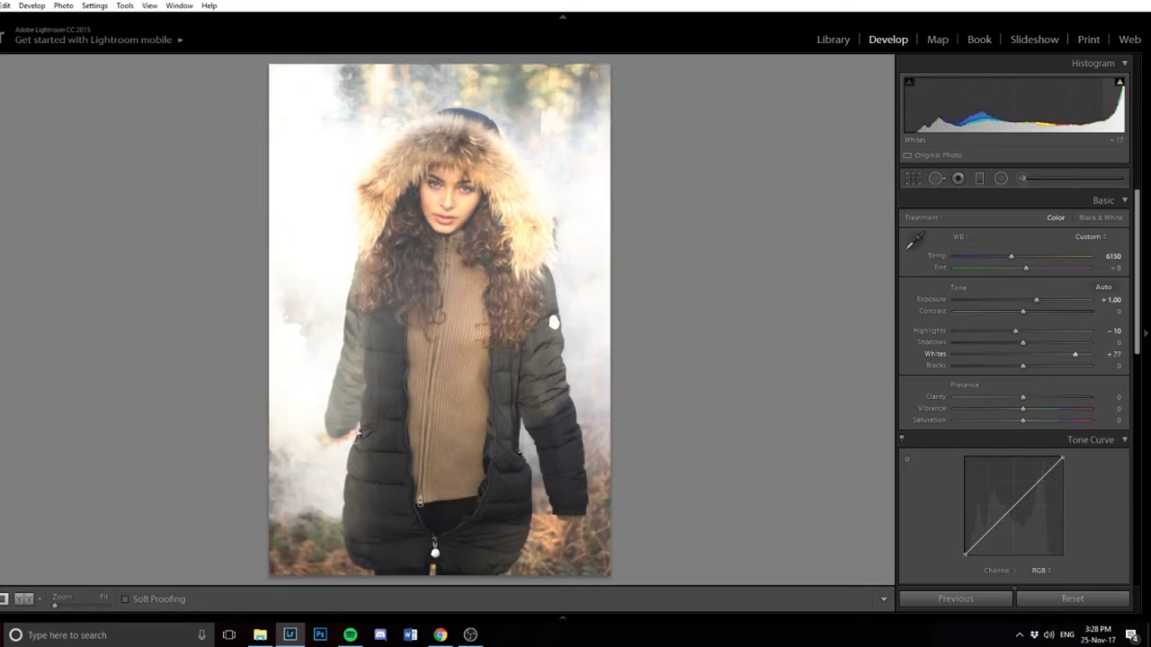
left_click(451, 201)
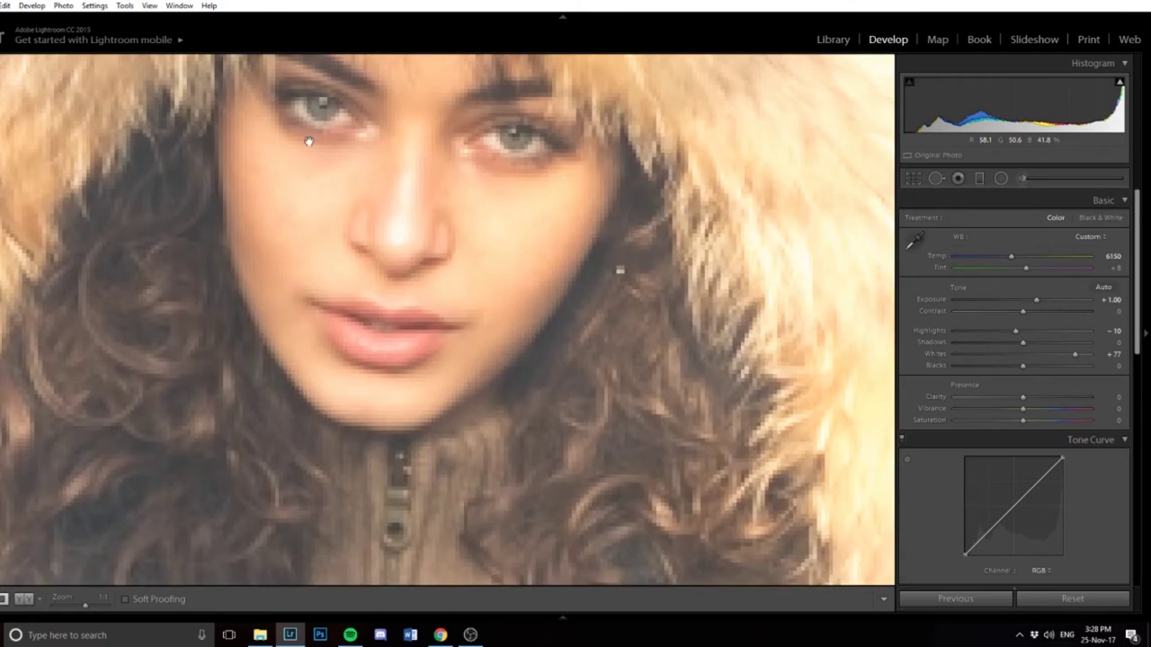
left_click(501, 261)
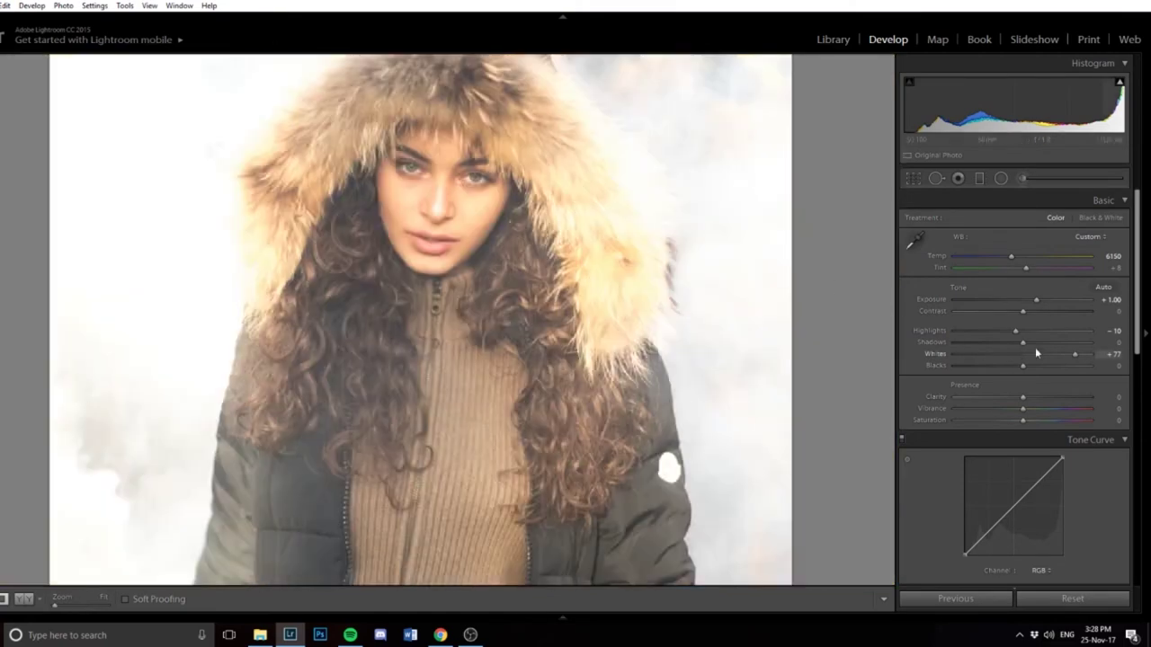
left_click_drag(1112, 354, 1067, 354)
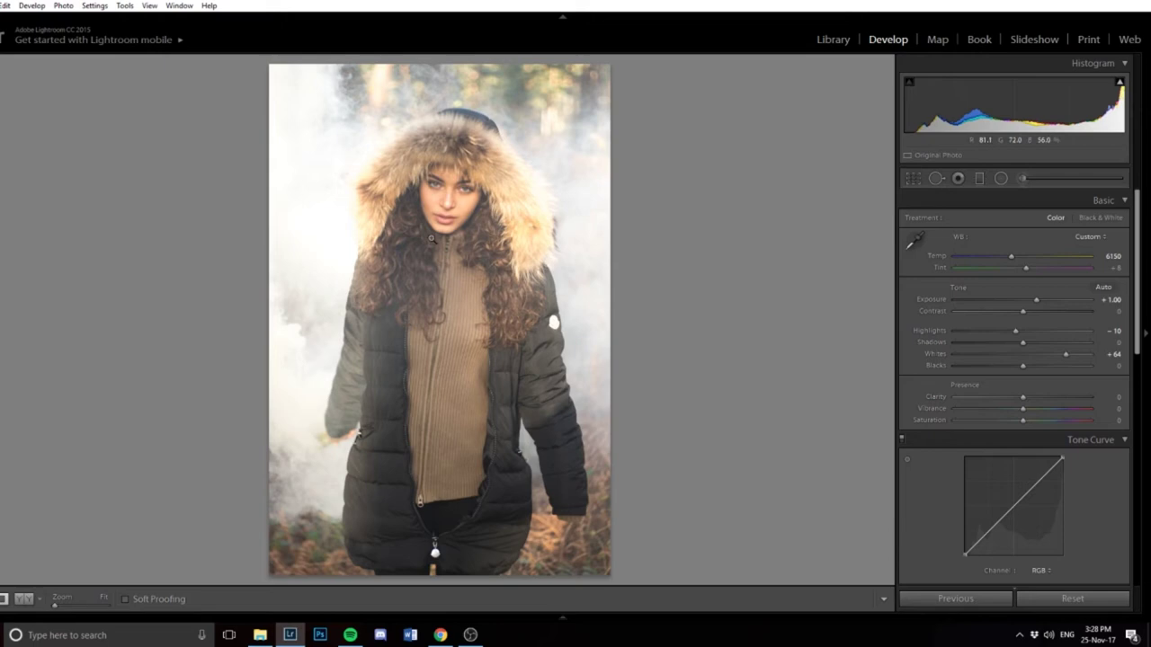
left_click(440, 217)
left_click(488, 129)
Try a stronger Vibrance on the photo and restore it to 0
scroll(930, 360, "down", 2)
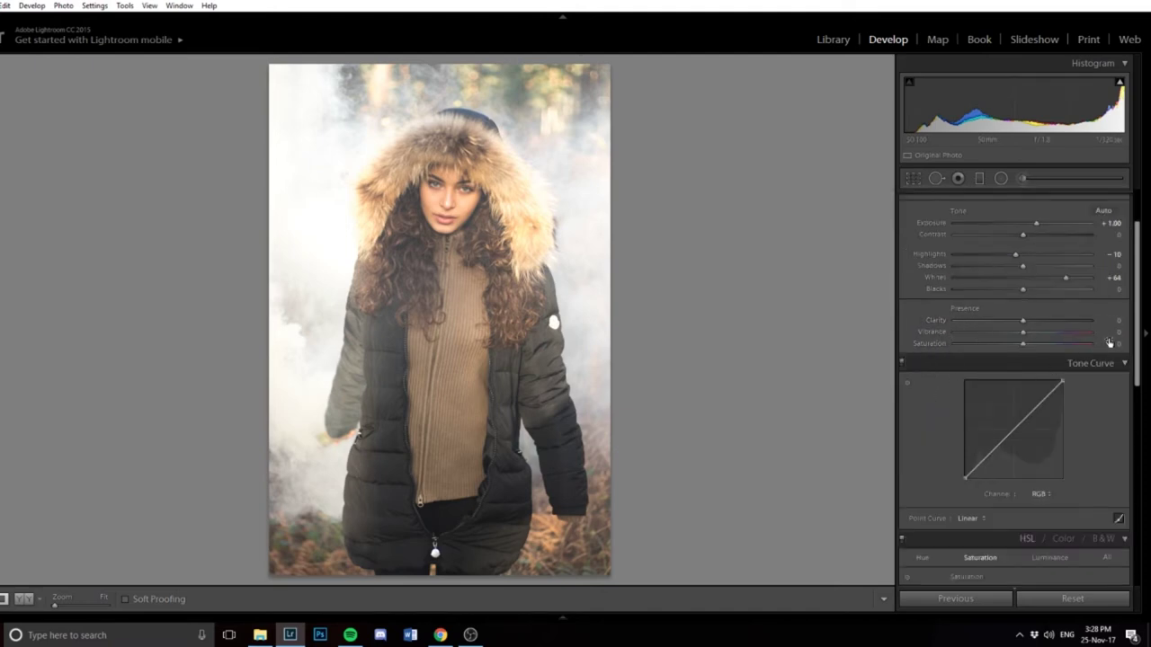
left_click_drag(1113, 336, 1150, 336)
left_click_drag(1047, 333, 1034, 333)
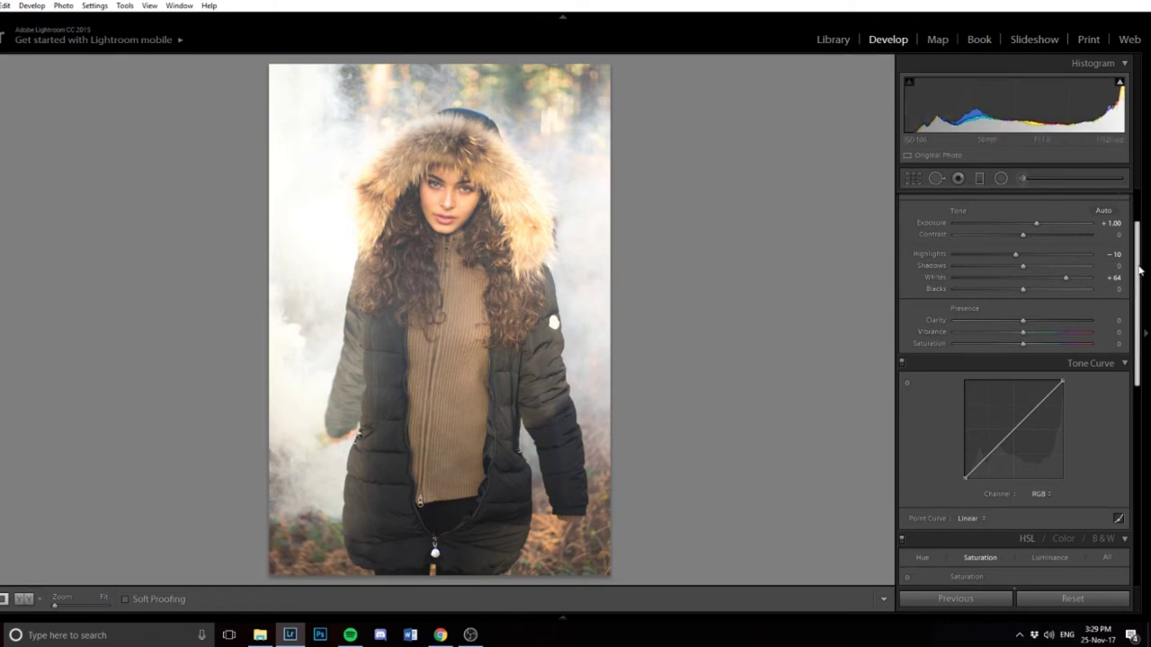
Lift the black end of the RGB tone curve, add a shadow control point, and check the face at 1:1
scroll(1139, 235, "up", 2)
scroll(1138, 235, "down", 2)
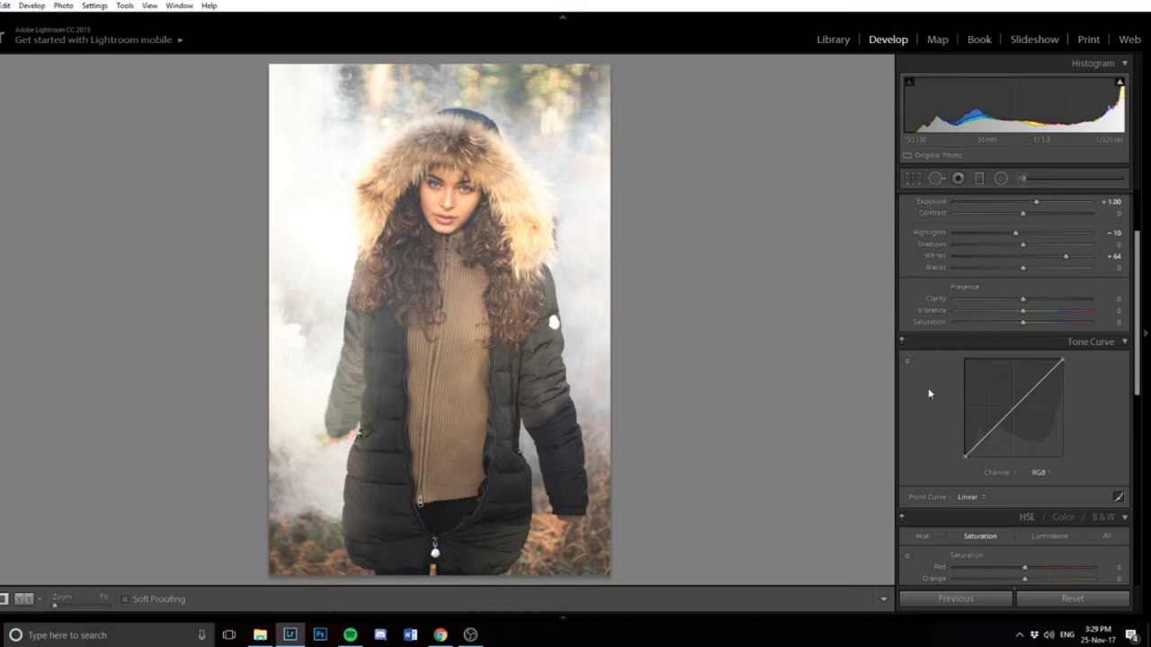
scroll(928, 388, "down", 2)
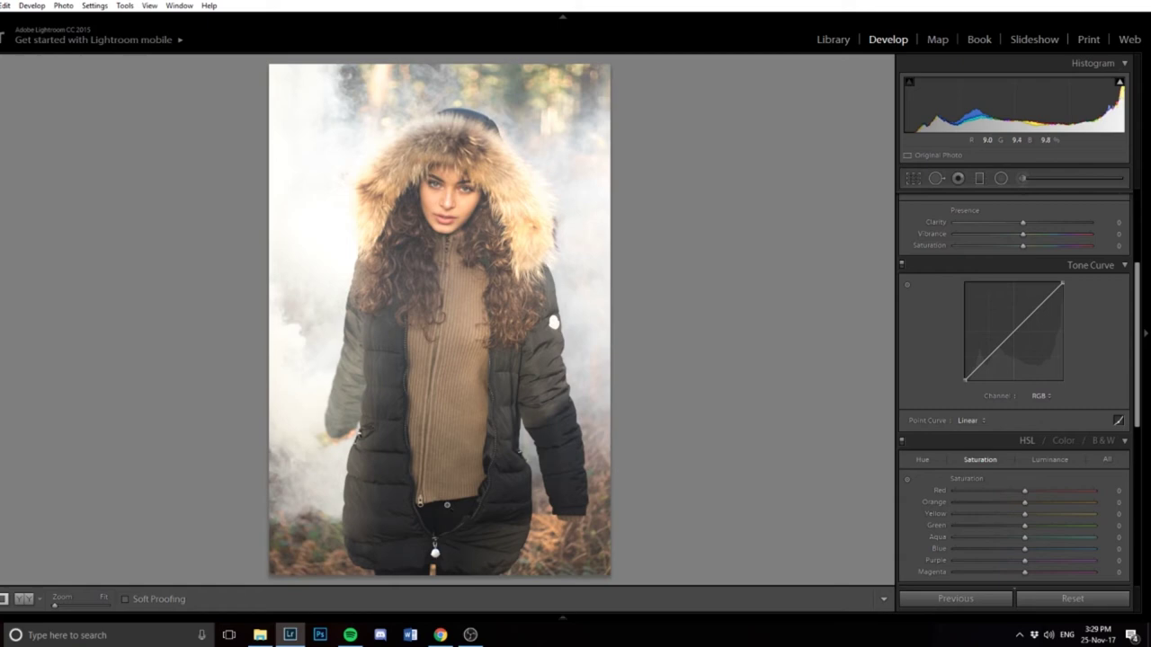
left_click_drag(969, 379, 979, 359)
left_click(451, 188)
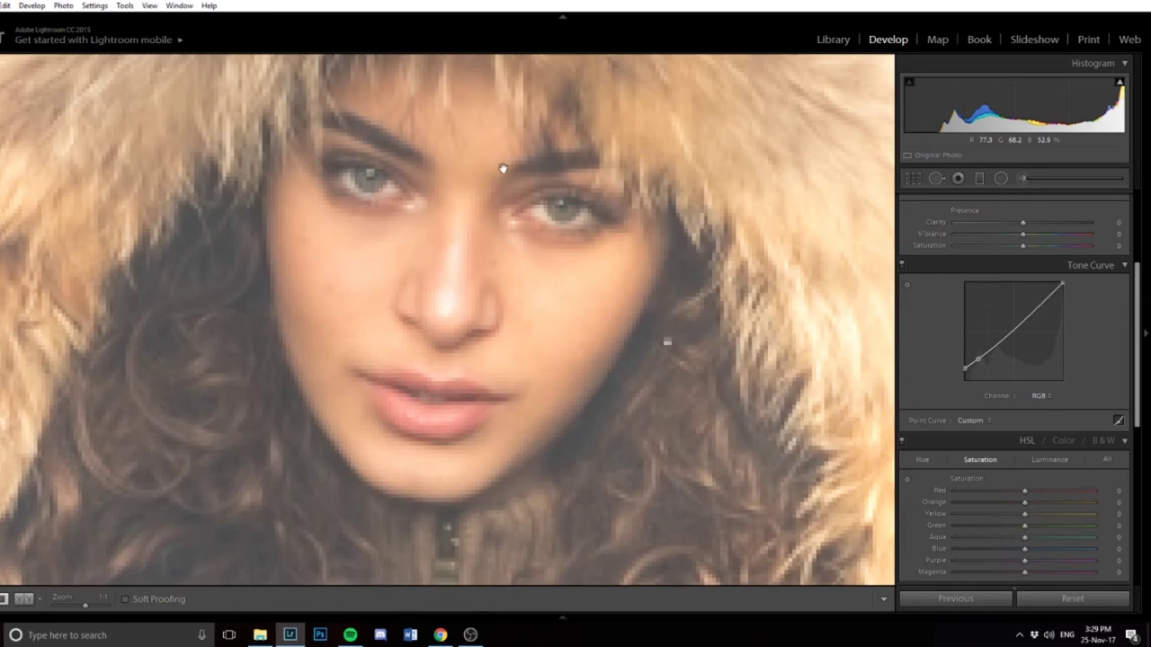
left_click(558, 255)
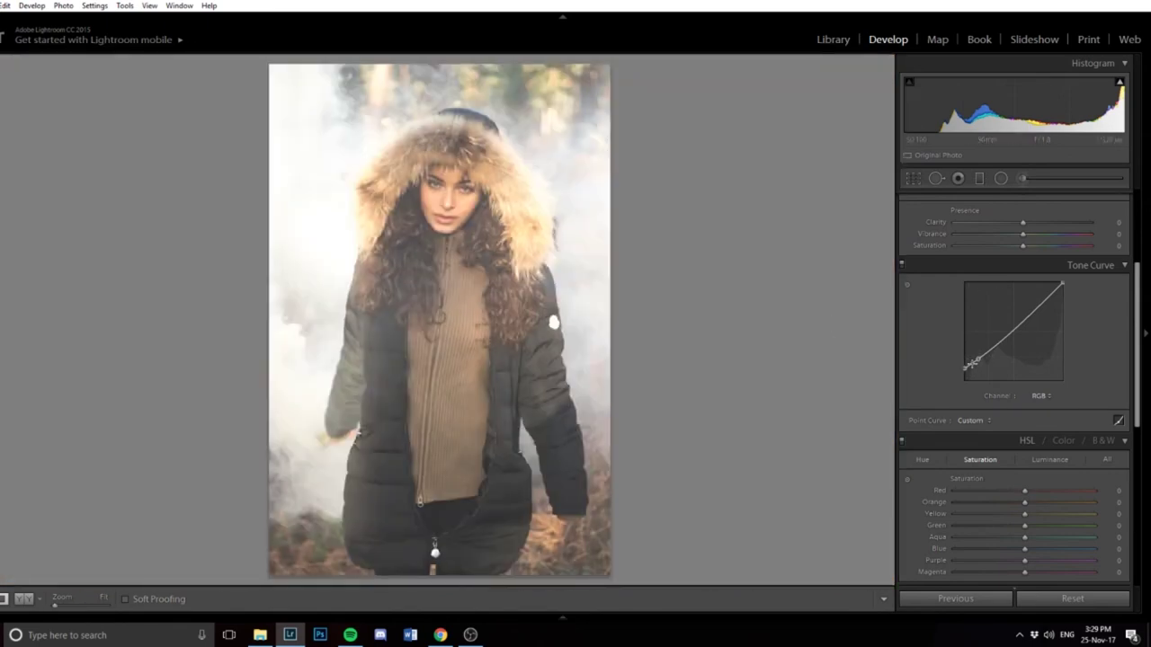
Add another control point between the black end and the shadow point of the tone curve, and fine-tune the black point
left_click_drag(970, 364, 972, 360)
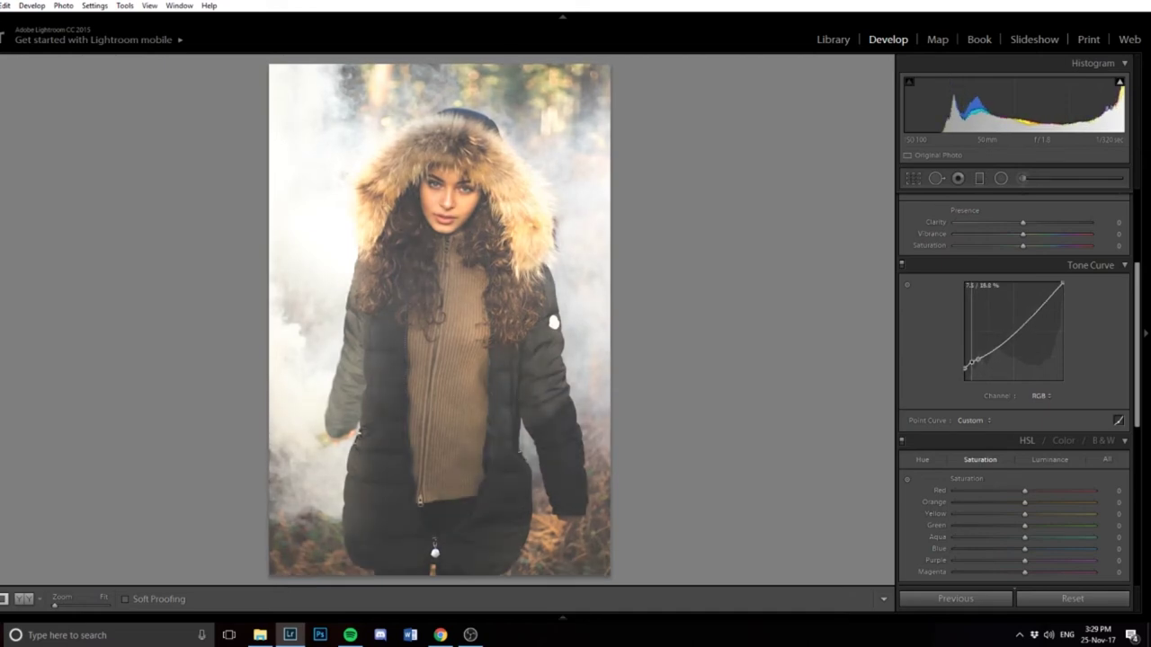
left_click_drag(972, 362, 973, 363)
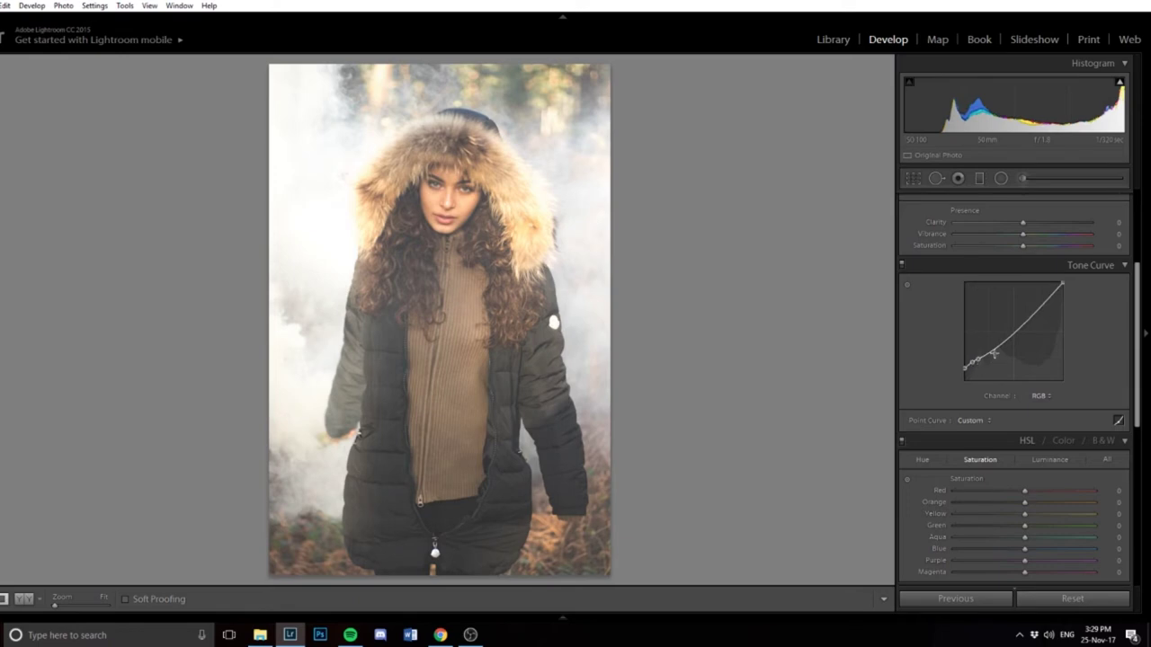
left_click_drag(965, 369, 966, 369)
Compare the photo with the tone curve switched off and on, and inspect the face up close
left_click(902, 264)
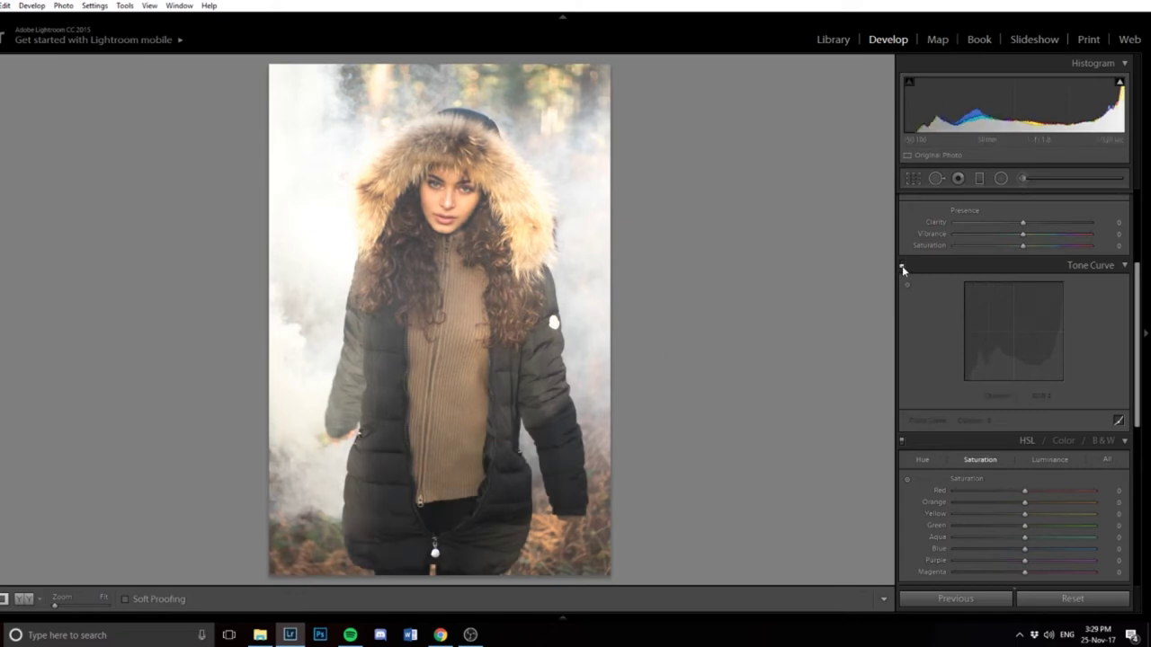
left_click(902, 265)
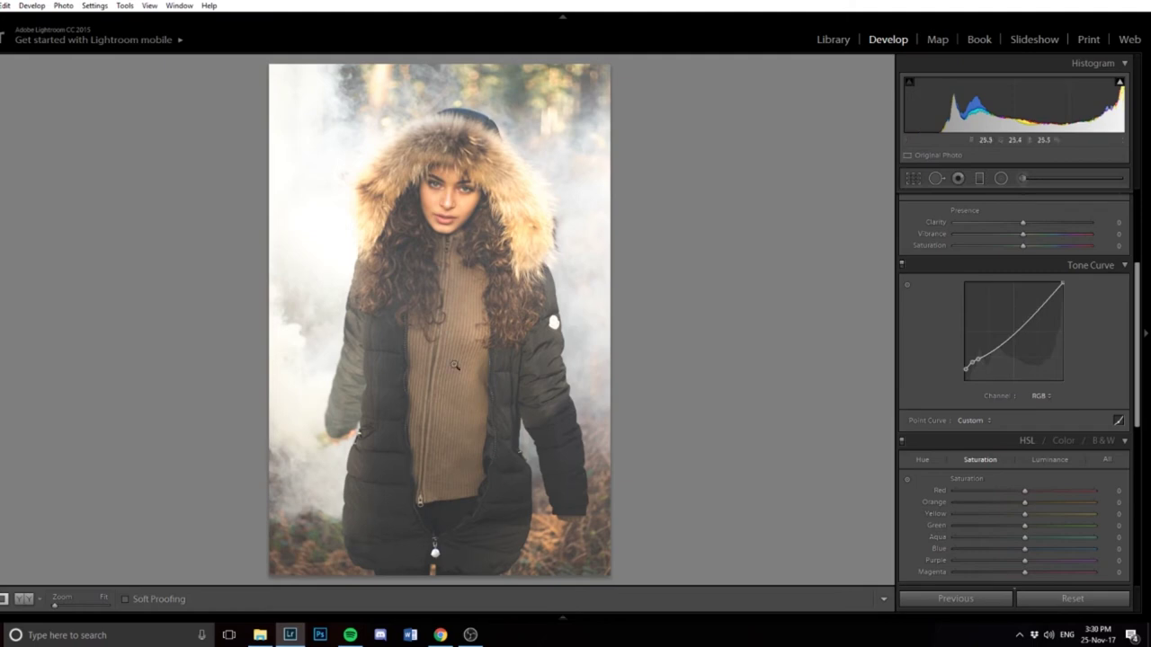
left_click(448, 200)
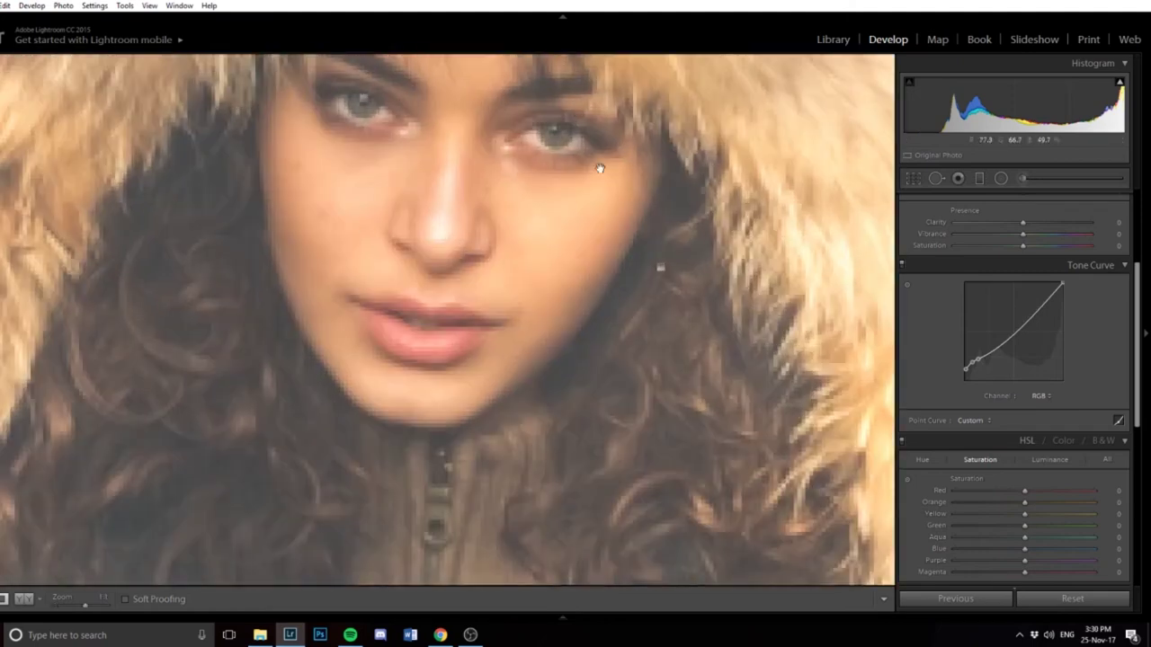
left_click(508, 232)
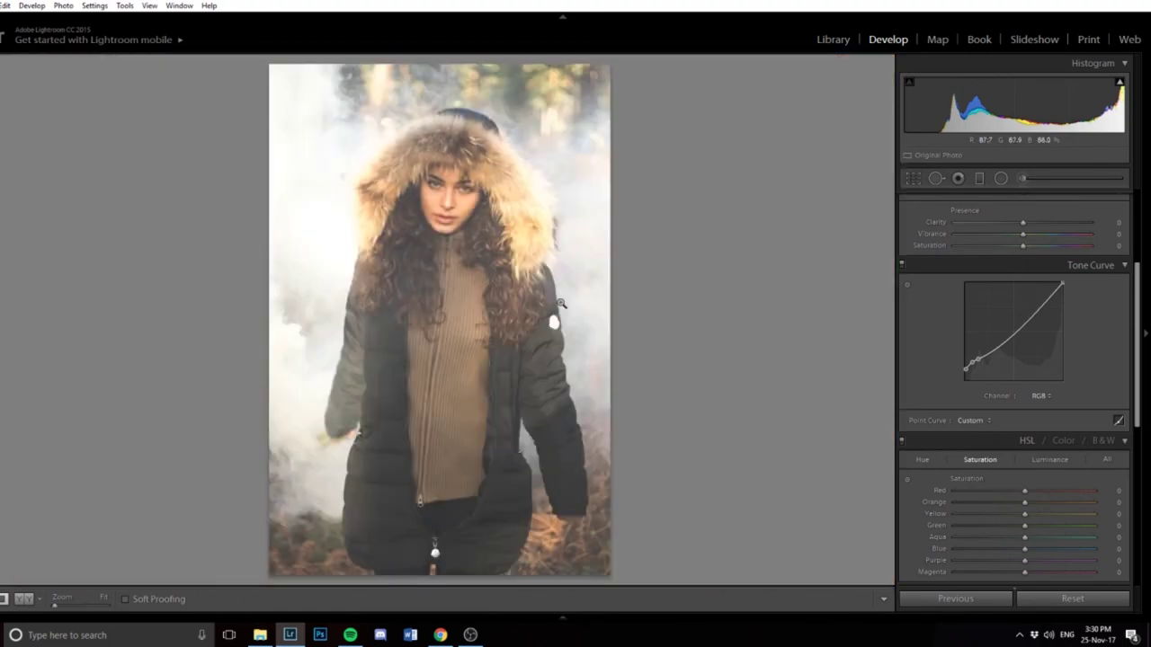
left_click(904, 265)
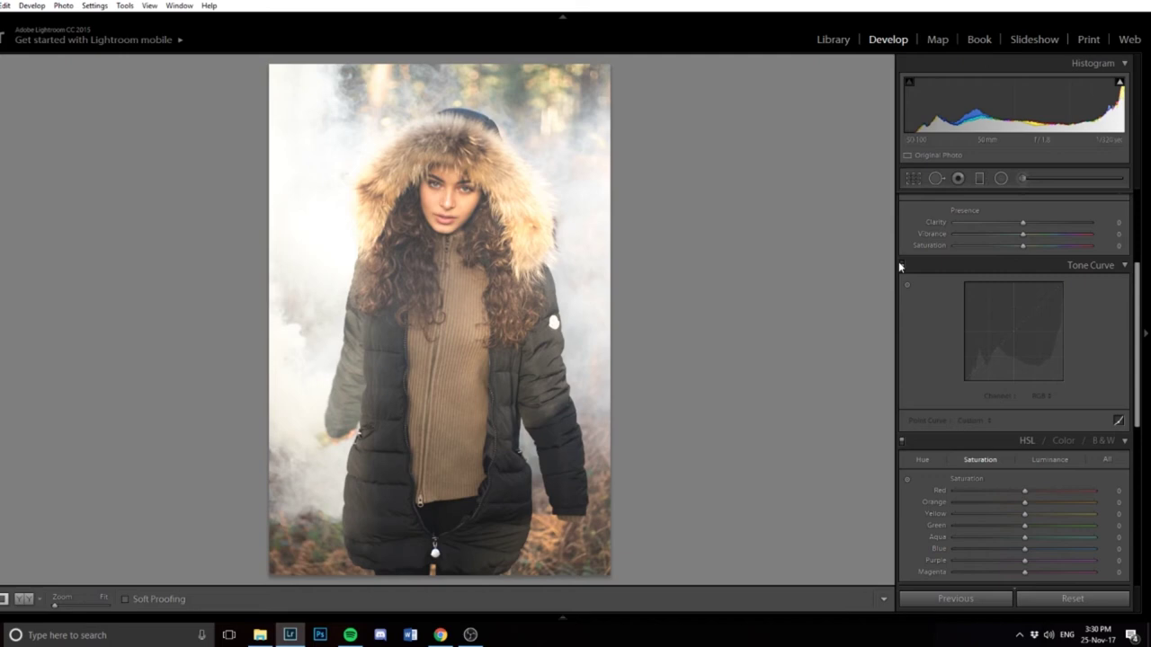
left_click(904, 267)
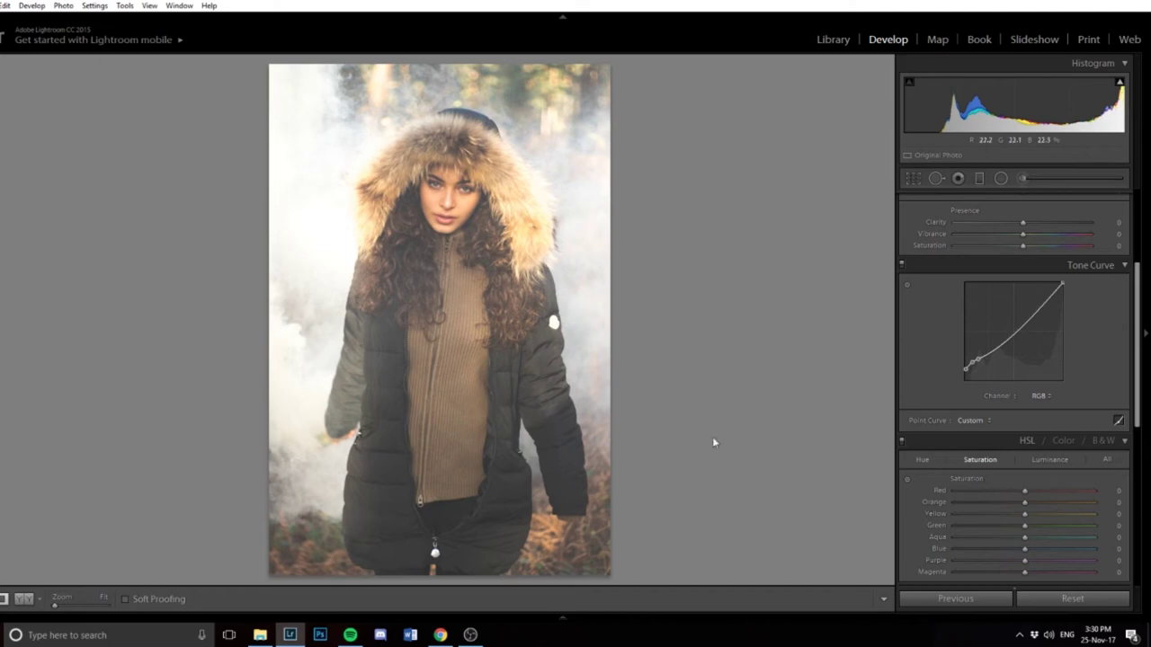
Switch the HSL adjustments to Hue and bring the Detail sharpening settings into view
scroll(1134, 360, "down", 2)
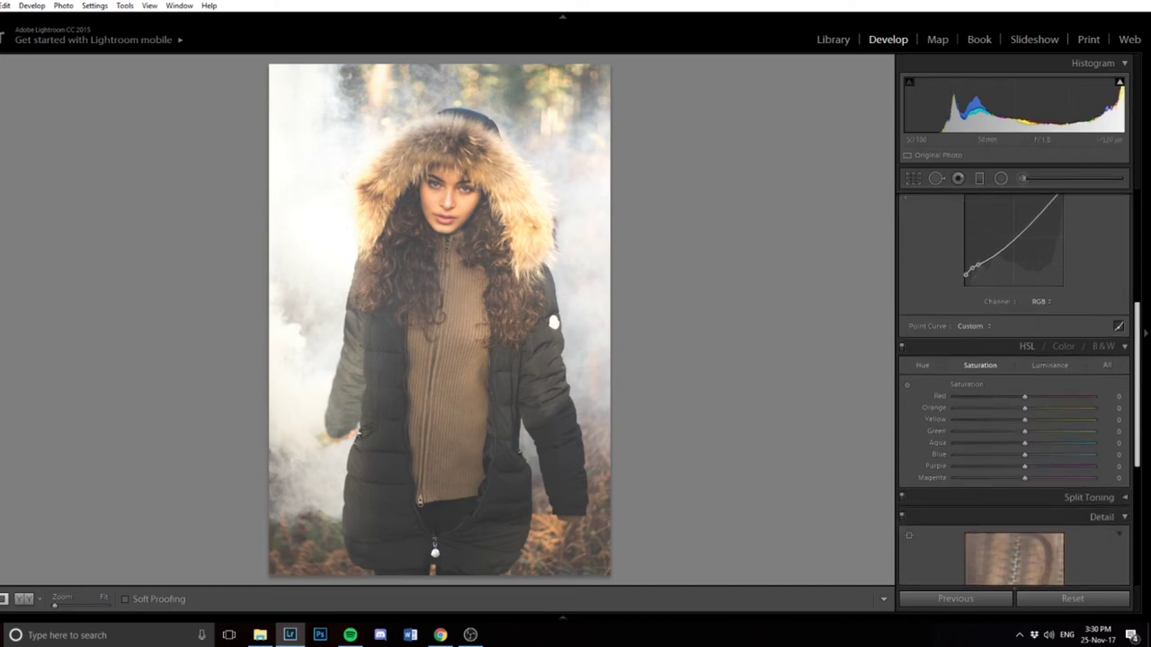
scroll(1002, 308, "down", 2)
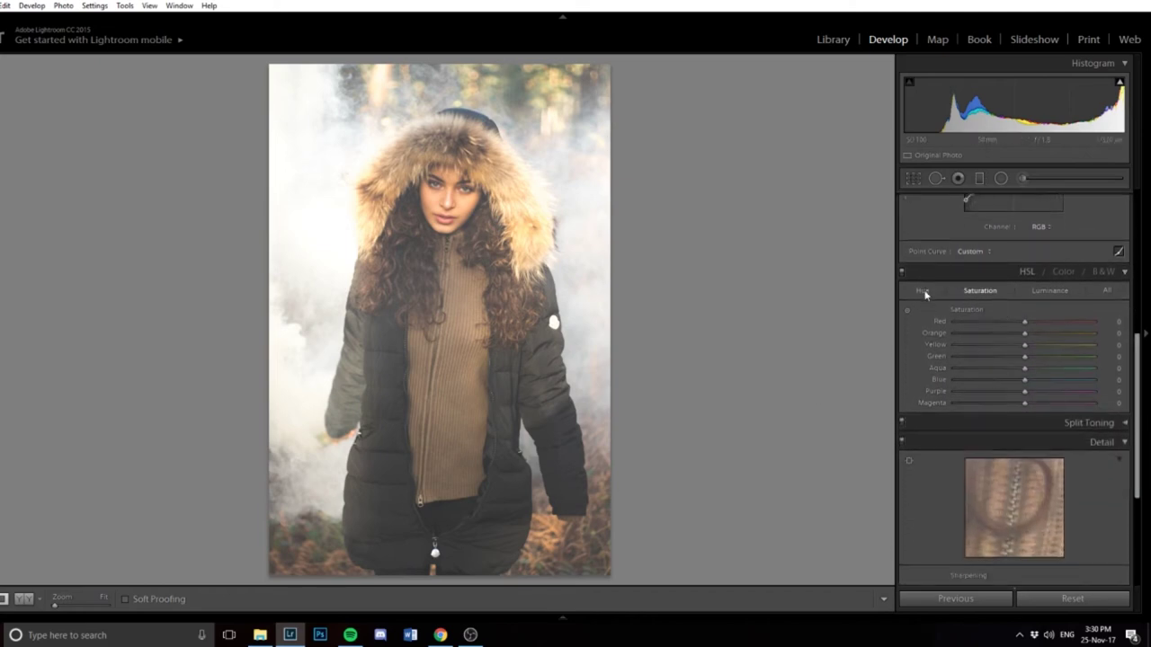
left_click(924, 292)
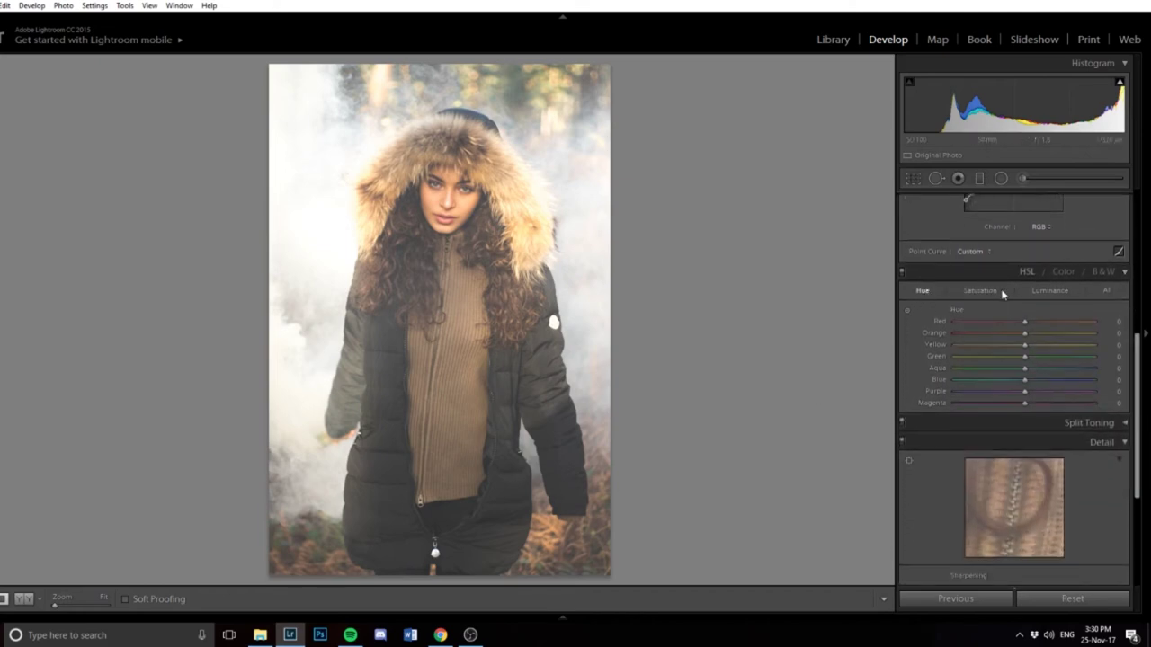
left_click(1140, 410)
left_click(1141, 328)
left_click_drag(1140, 397, 1137, 453)
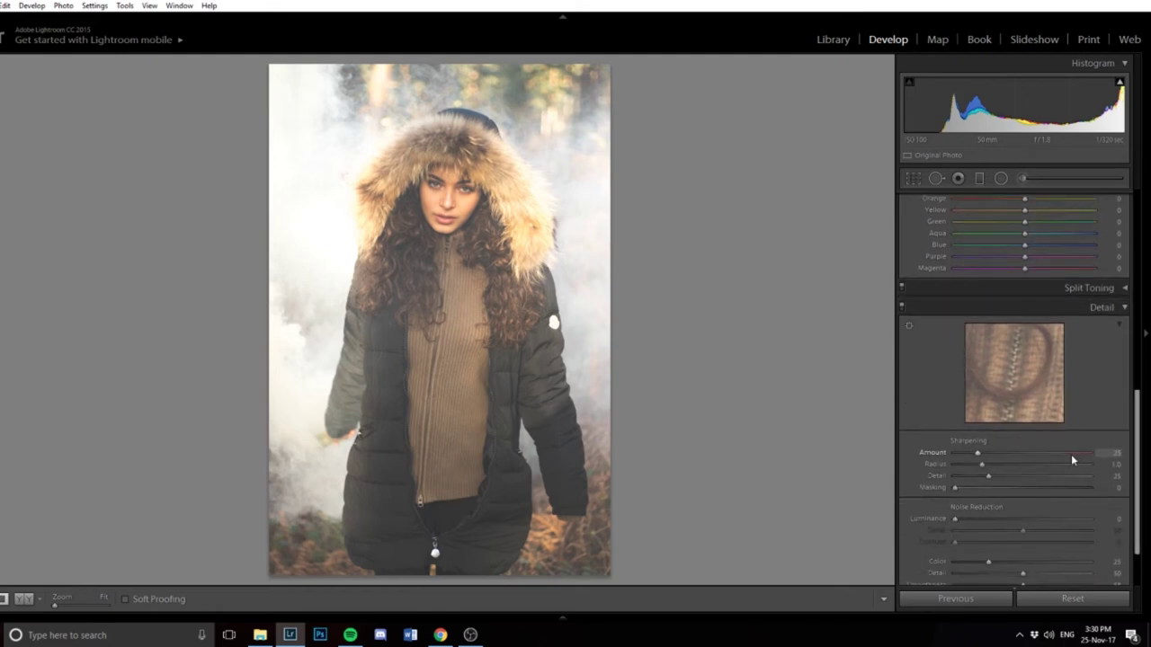
Set the sharpening Amount to 126, judging the effect on the face at 1:1
left_click(1071, 454)
left_click(957, 454)
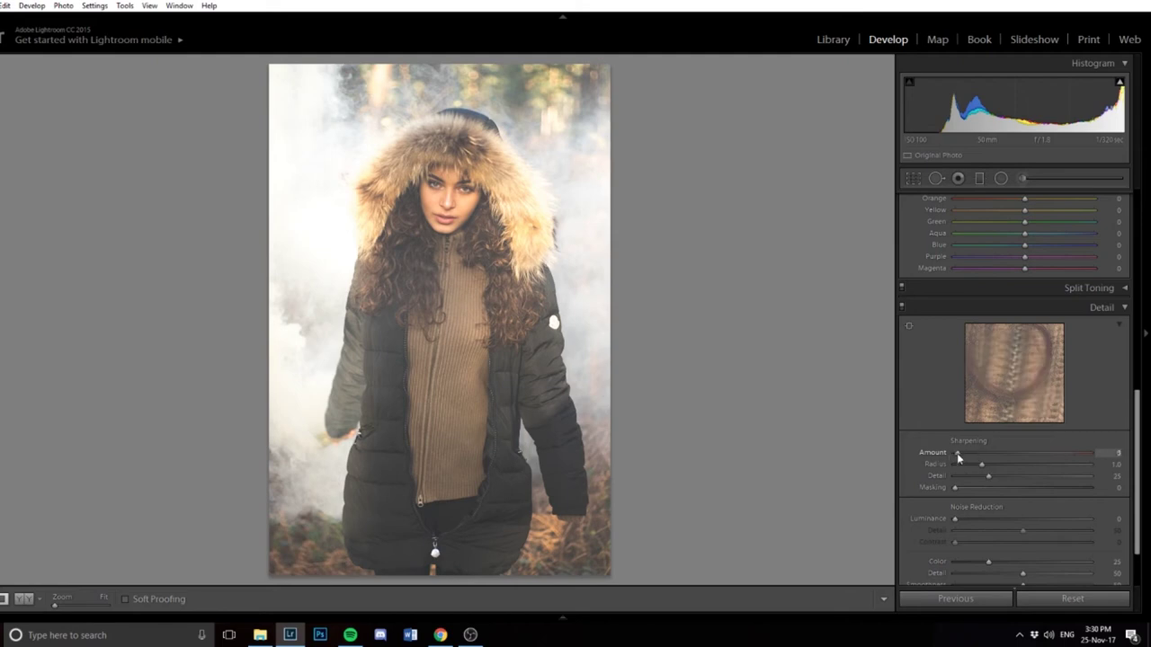
left_click(1062, 454)
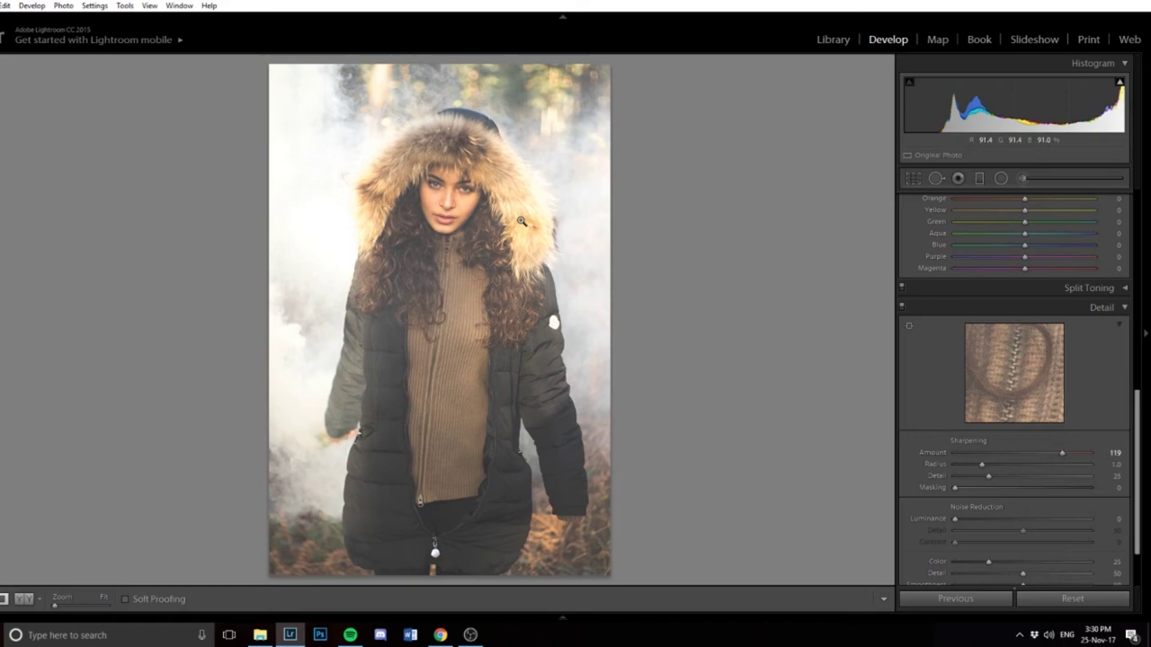
left_click(468, 205)
left_click_drag(376, 158, 558, 283)
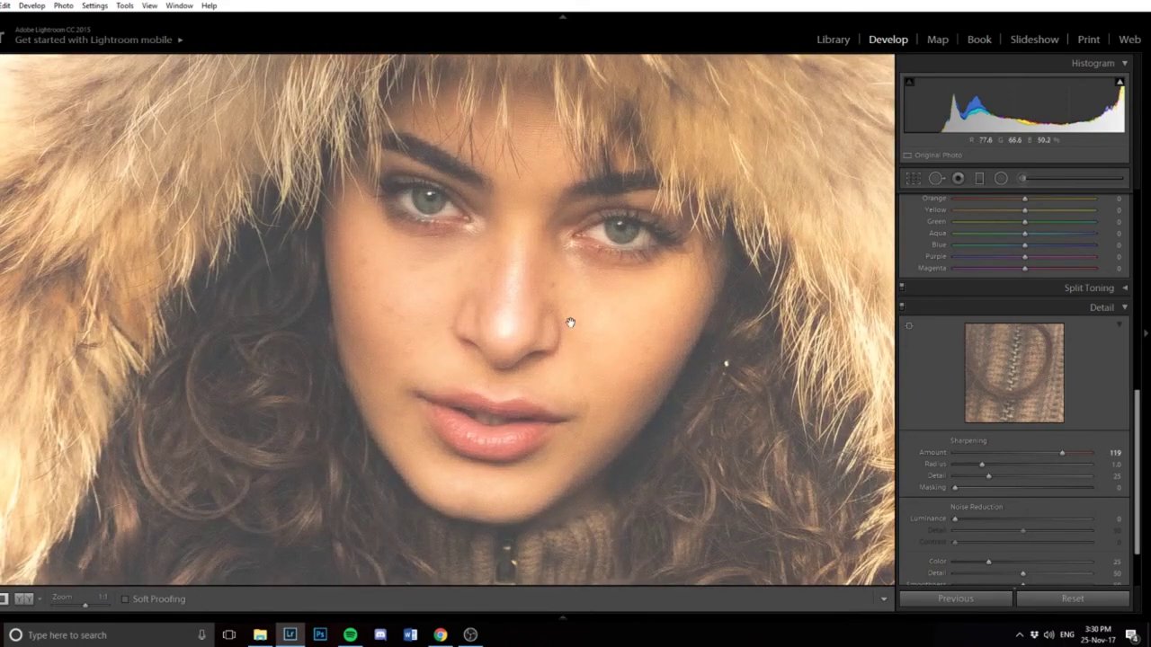
left_click_drag(741, 358, 605, 280)
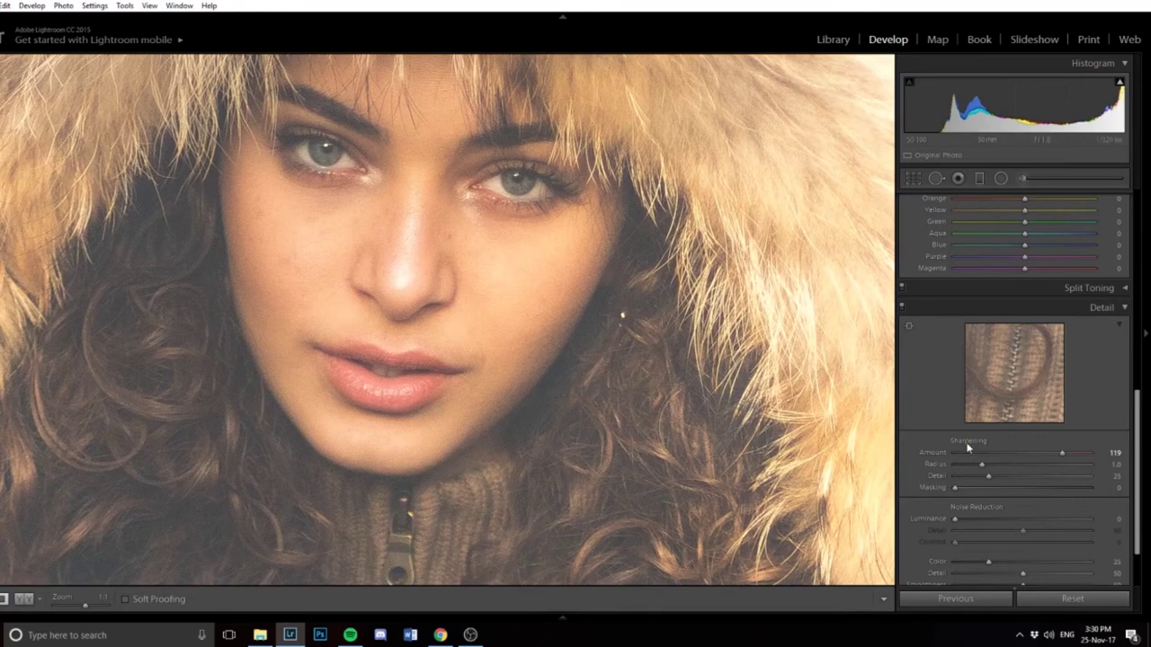
left_click_drag(471, 268, 504, 315)
left_click_drag(979, 452, 931, 458)
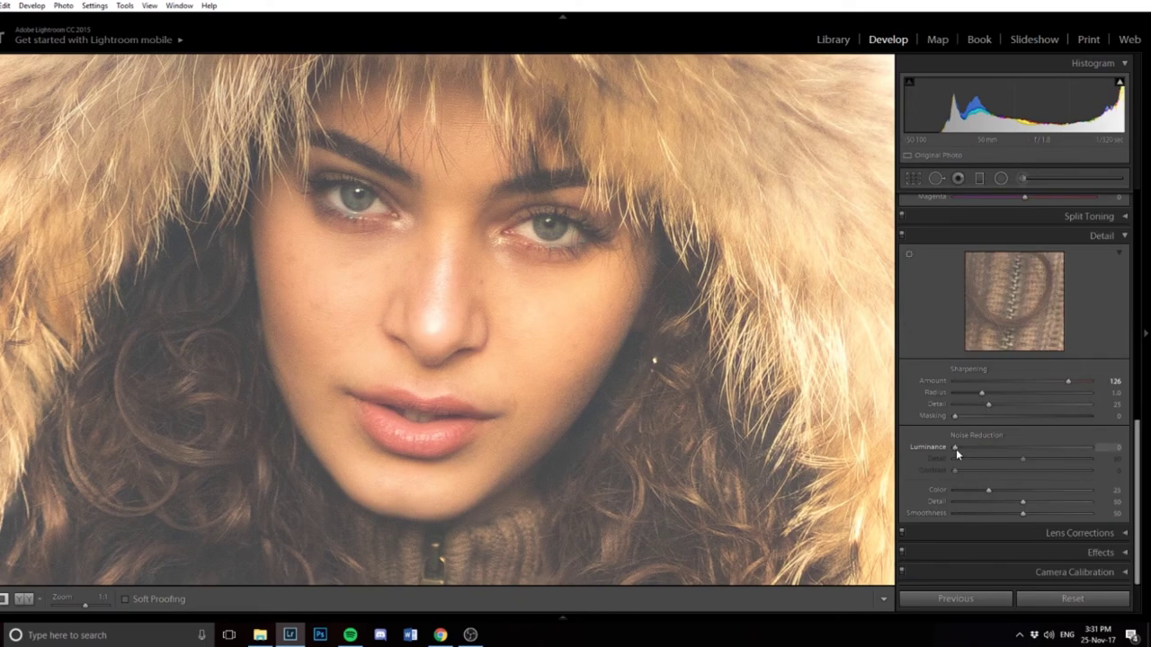
Set the Luminance noise reduction to 14 to smooth the skin, and return to the full-photo view
left_click_drag(956, 449, 958, 446)
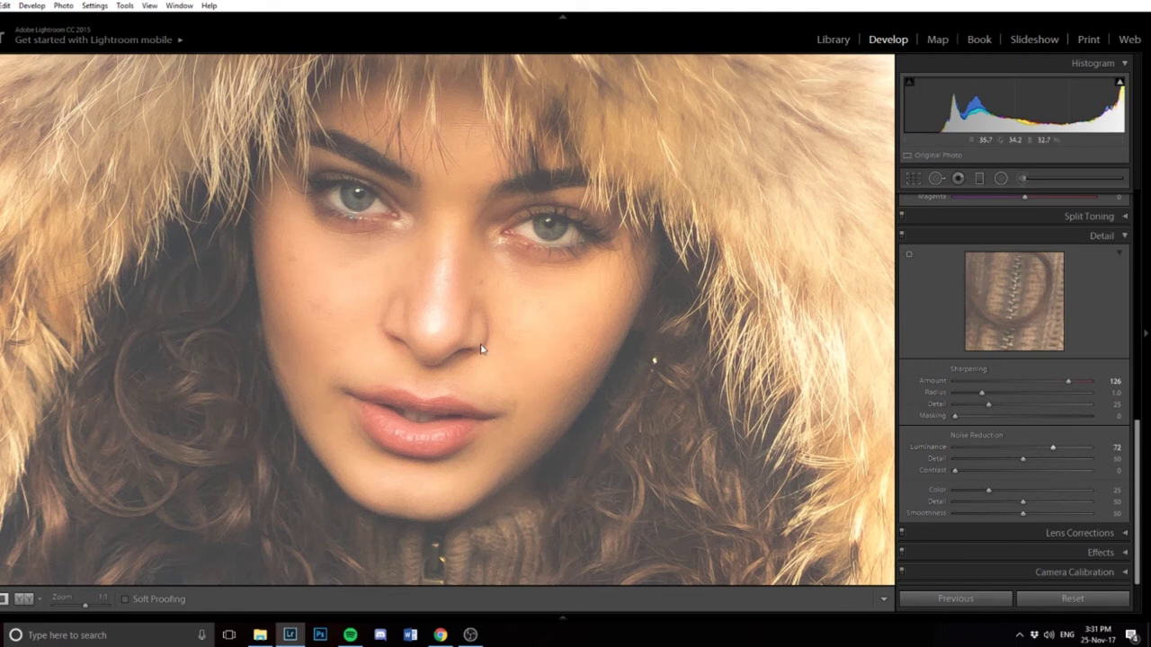
left_click(994, 449)
left_click(557, 343)
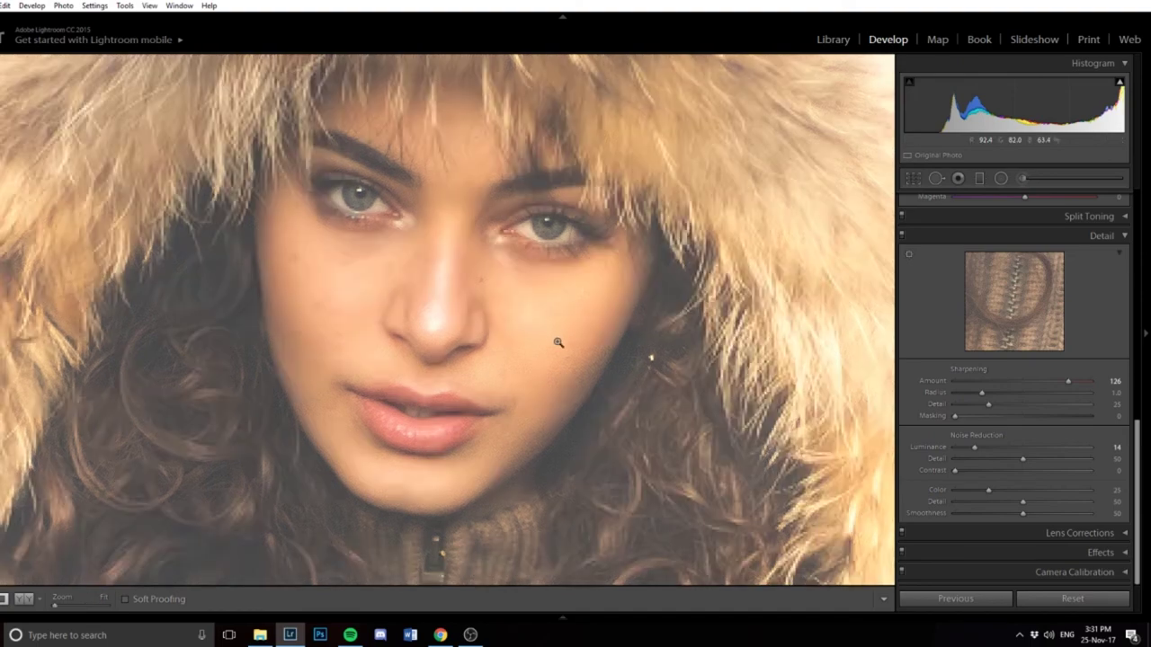
left_click(558, 343)
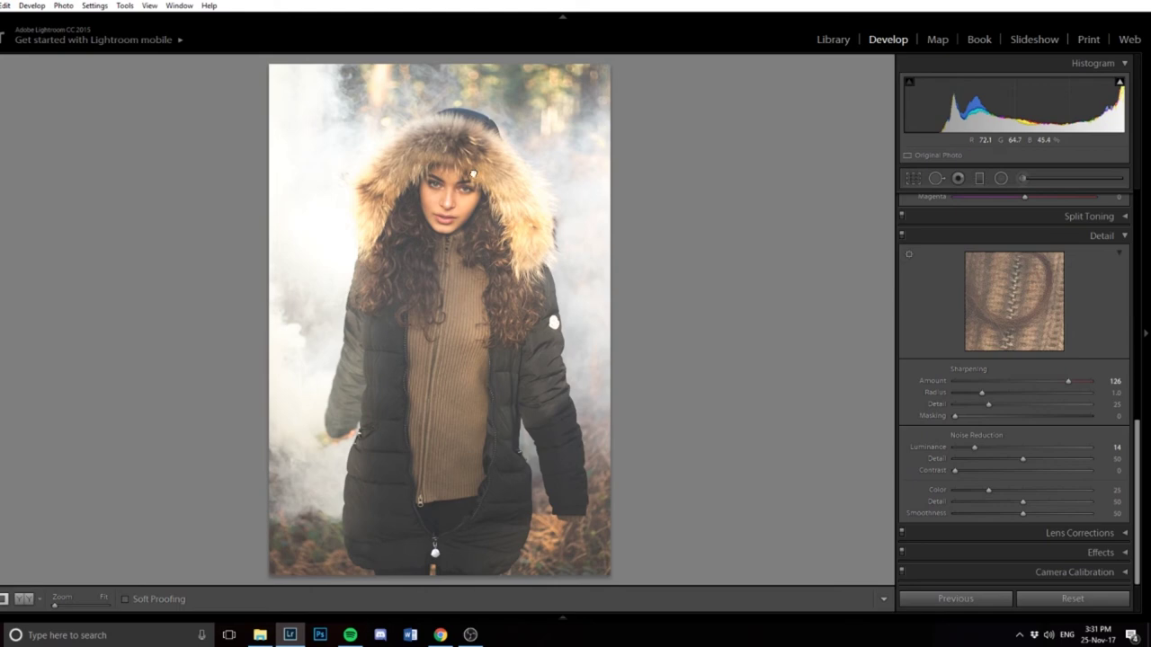
Paint over both irises with the Adjustment Brush using its current settings, close the brush, and view the whole photo
left_click(472, 174)
left_click_drag(470, 172, 535, 143)
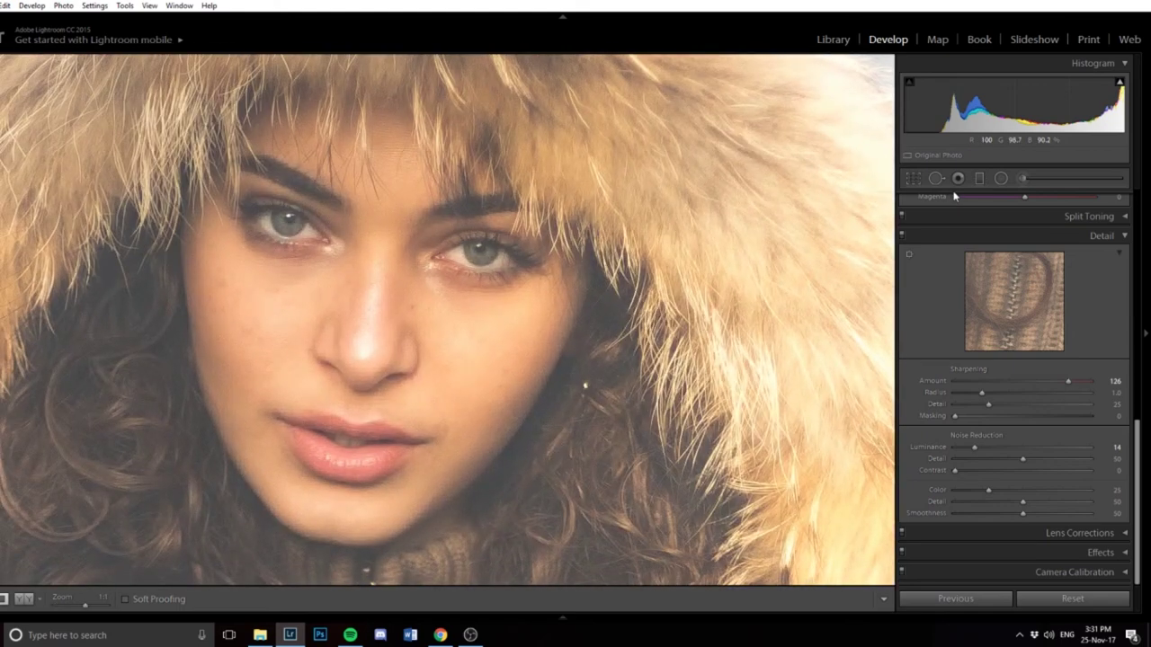
left_click(1021, 178)
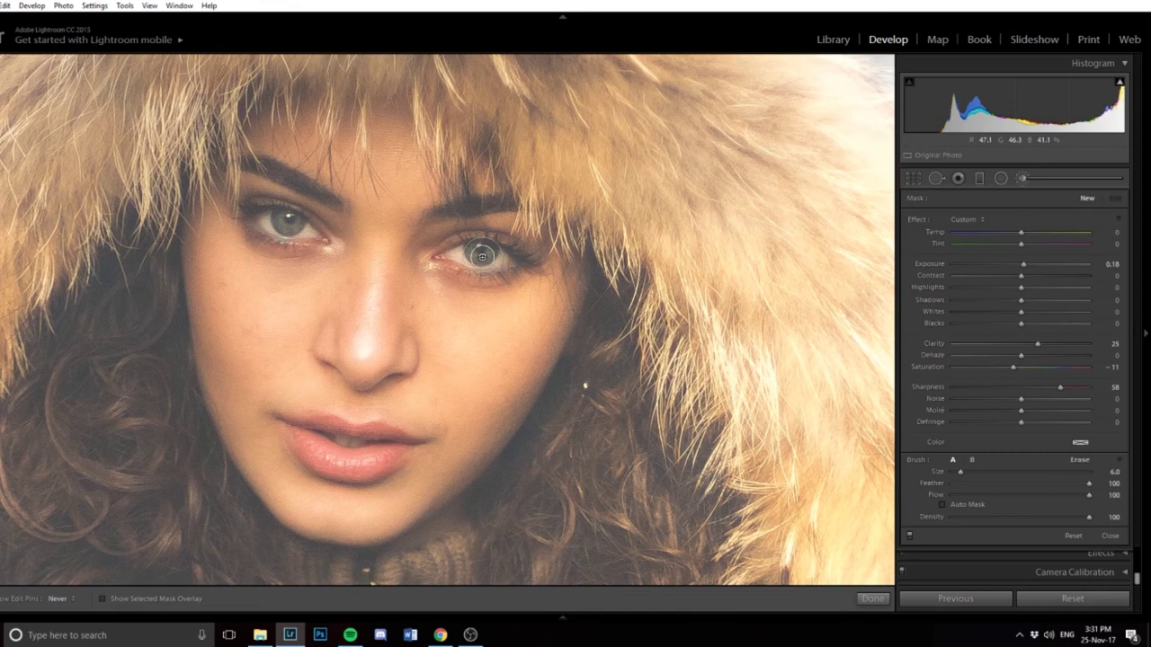
mouse_move(483, 257)
left_mouse_down()
mouse_move(503, 257)
mouse_move(454, 249)
mouse_move(495, 256)
left_mouse_up()
mouse_move(306, 230)
left_mouse_down()
mouse_move(269, 216)
mouse_move(319, 234)
left_mouse_up()
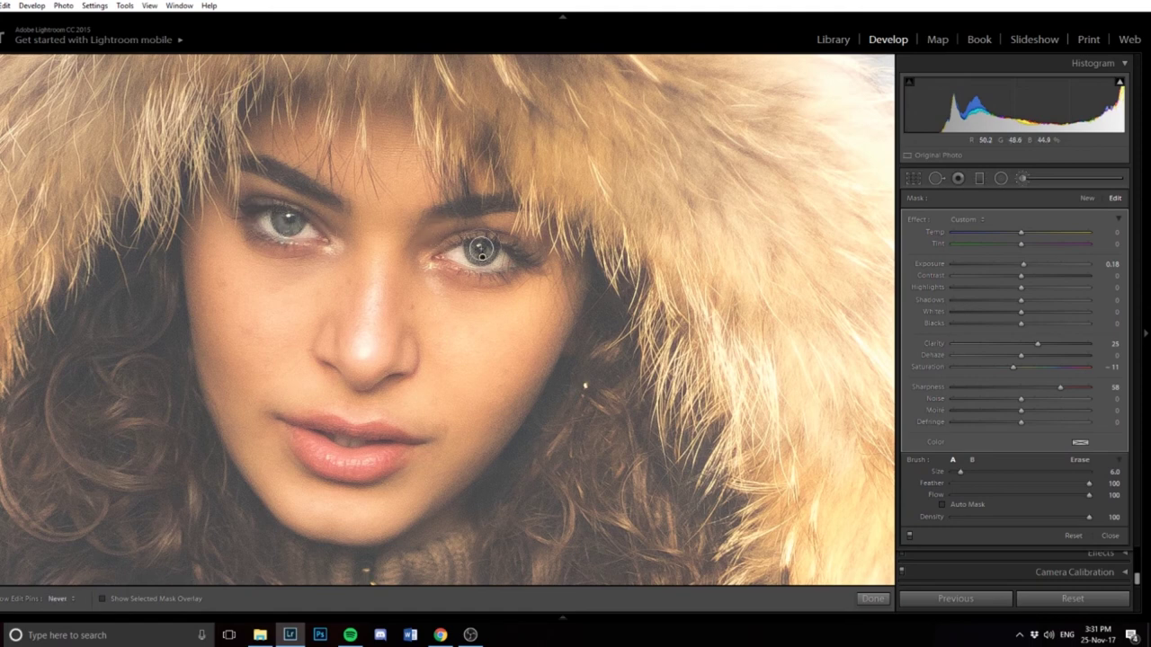
mouse_move(481, 250)
left_mouse_down()
mouse_move(507, 260)
mouse_move(472, 251)
left_mouse_up()
key("h")
left_click(1022, 178)
left_click(761, 244)
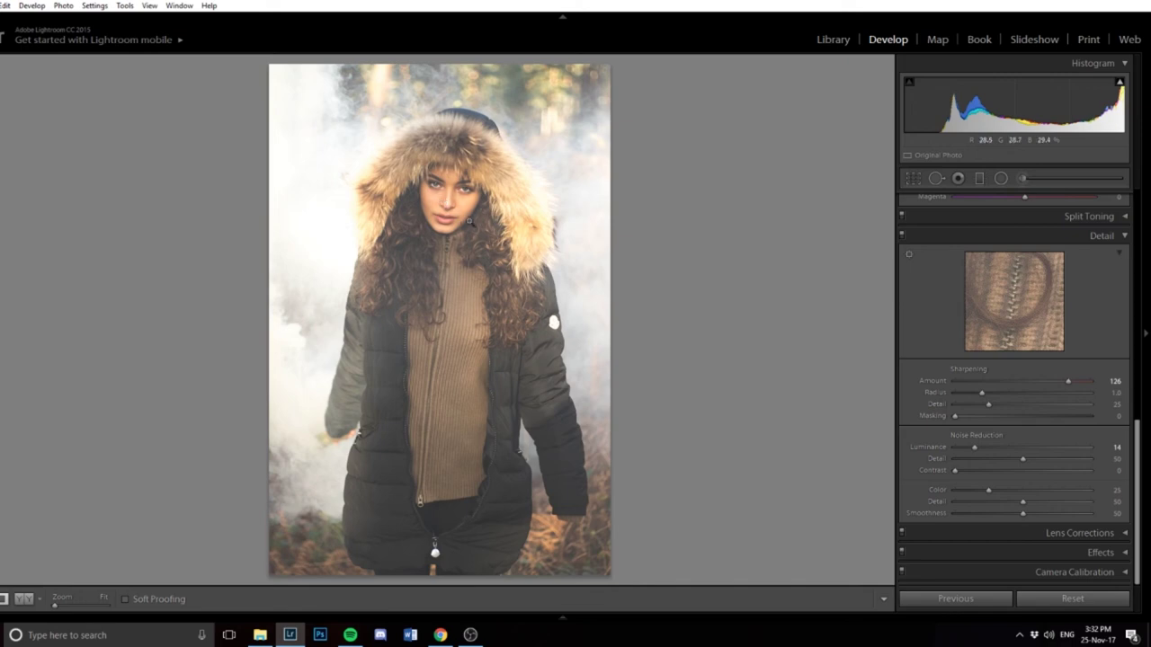
Reselect the eye brush adjustment and set its Shadows to -32 and Whites to 12
left_click(471, 199)
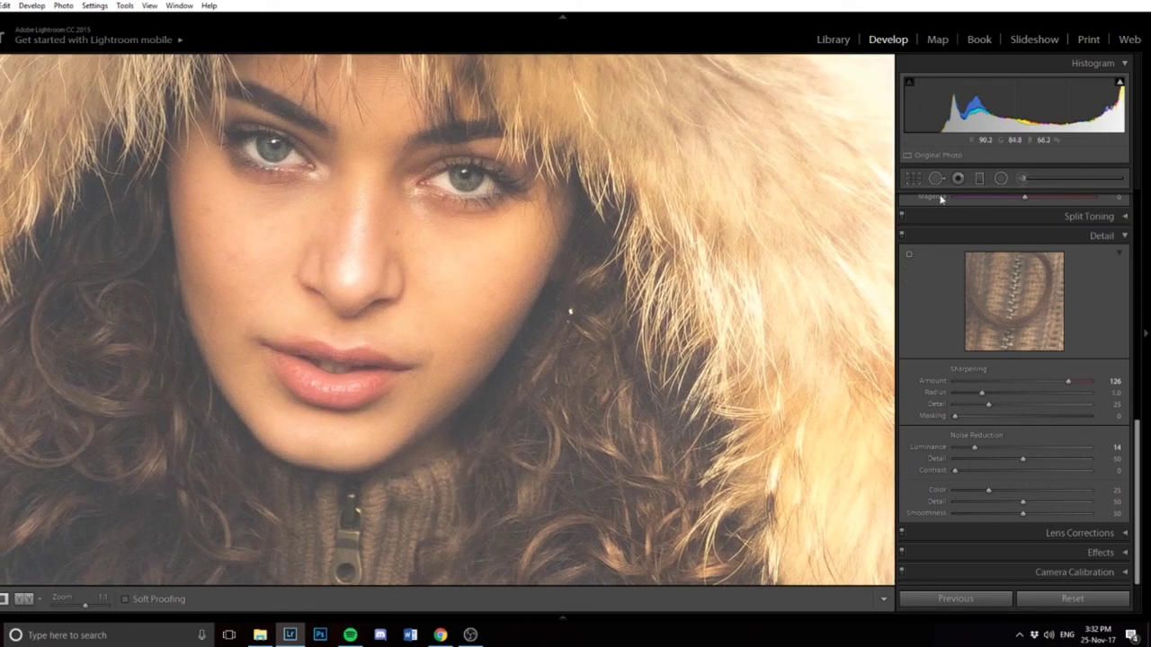
left_click(1023, 178)
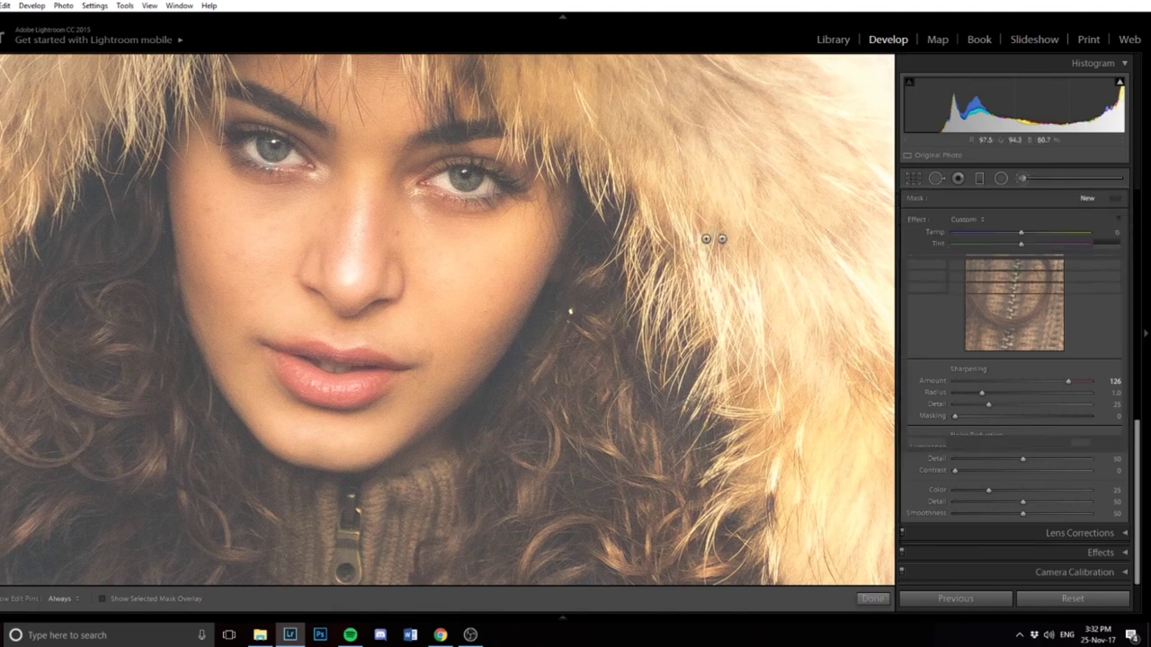
left_click(467, 183)
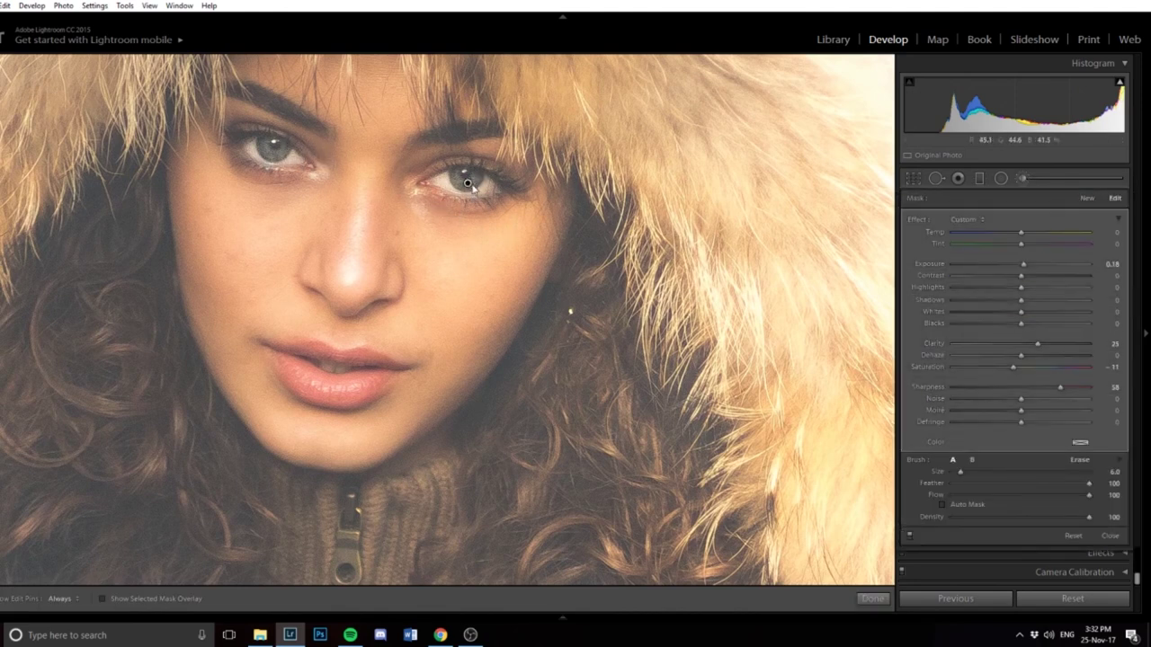
left_click(1118, 304)
left_click_drag(1113, 302, 1094, 302)
double_click(1012, 312)
Set the eye adjustment's Clarity to 25 and Sharpness to 76, and close the Adjustment Brush
left_click_drag(1115, 347, 1103, 346)
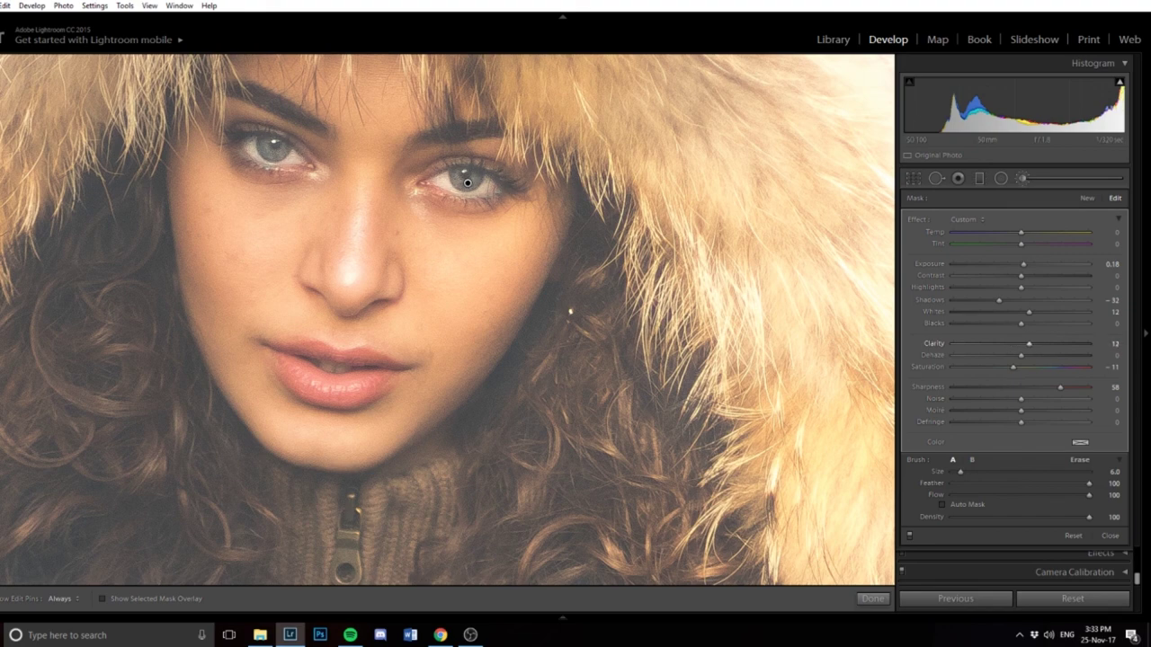
left_click_drag(1118, 345, 1114, 346)
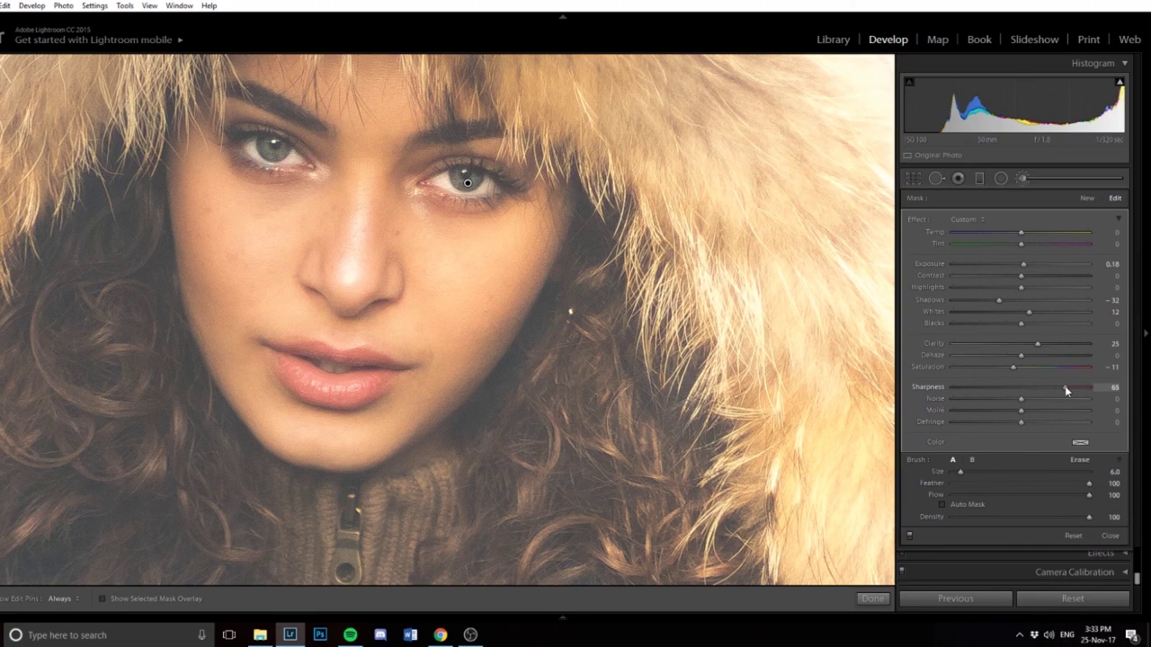
left_click_drag(1067, 390, 1073, 390)
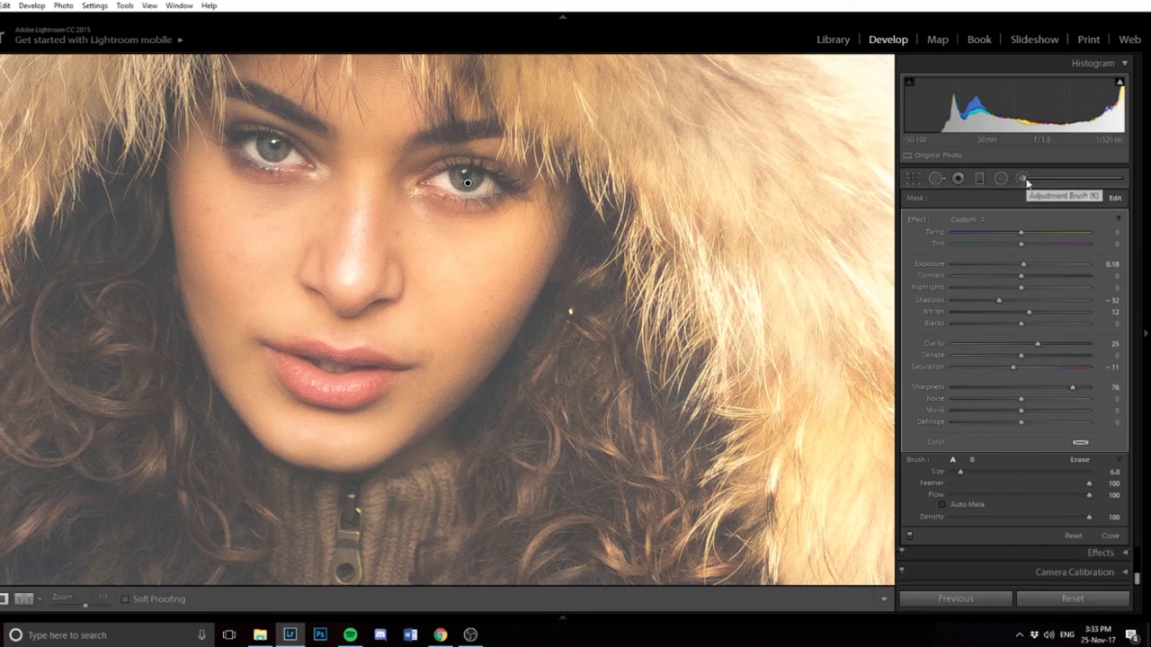
left_click(1020, 180)
left_click(430, 214)
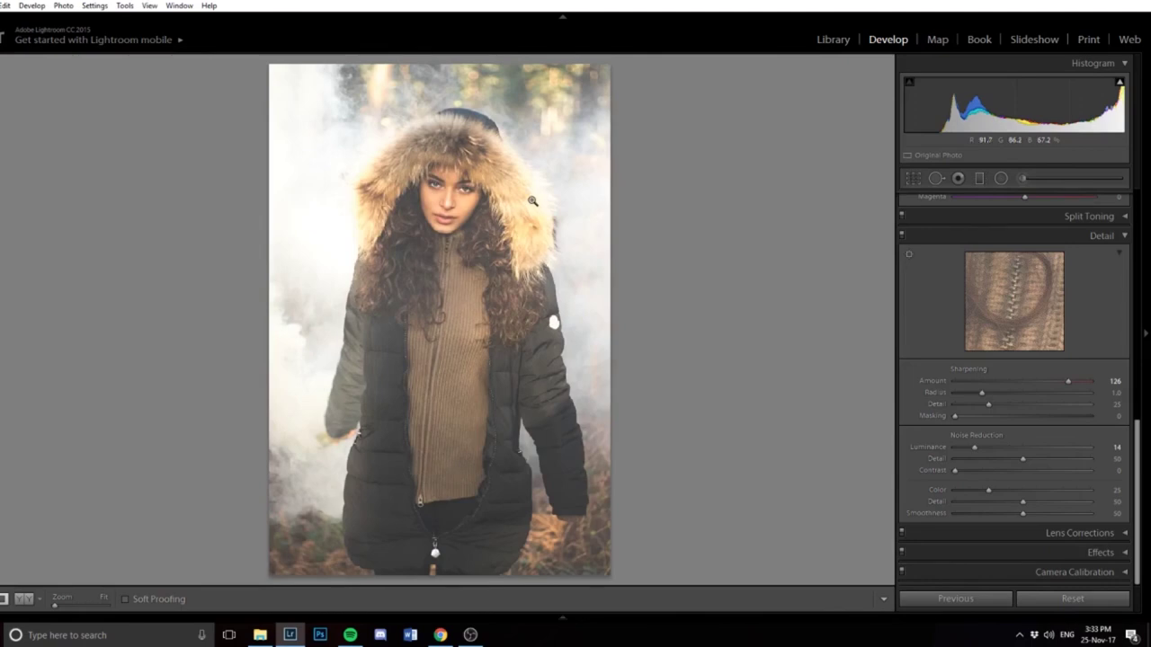